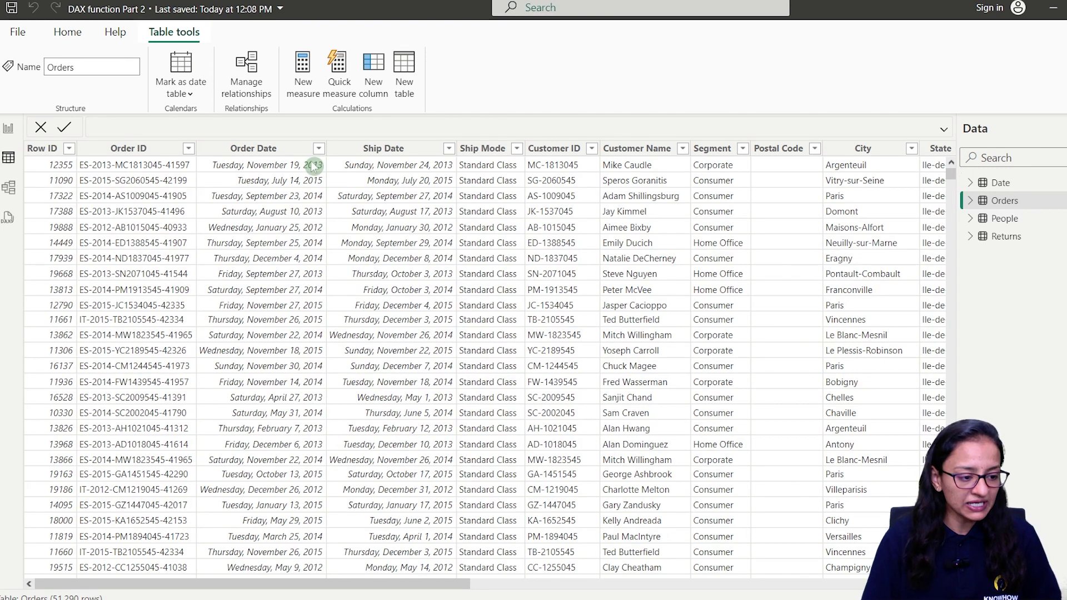
# - Look over the Orders data and the Date table, and open the model diagram
pyautogui.click(247, 150)
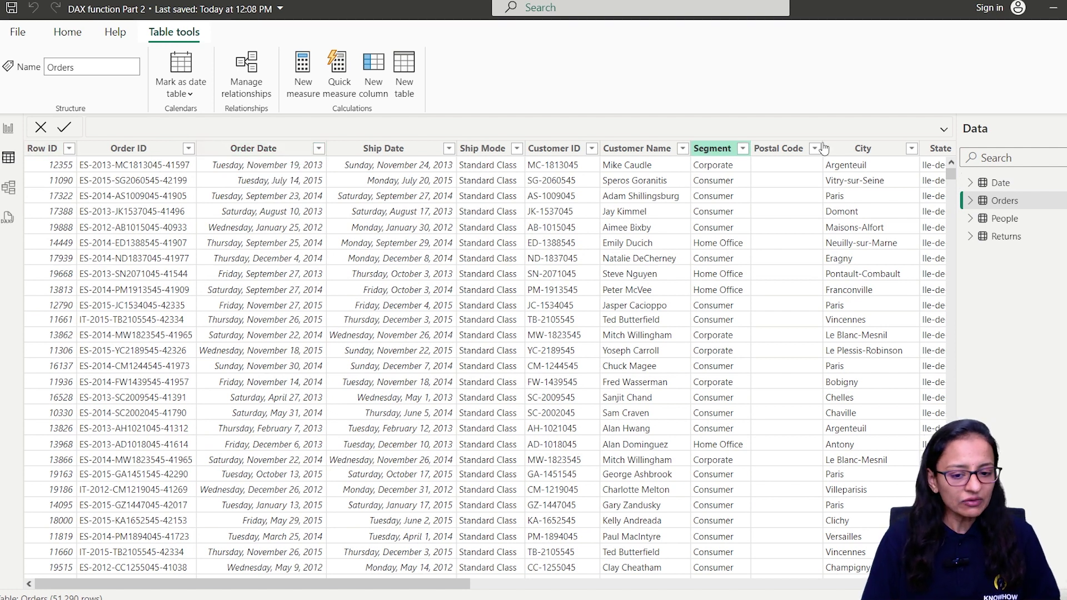
pyautogui.click(984, 186)
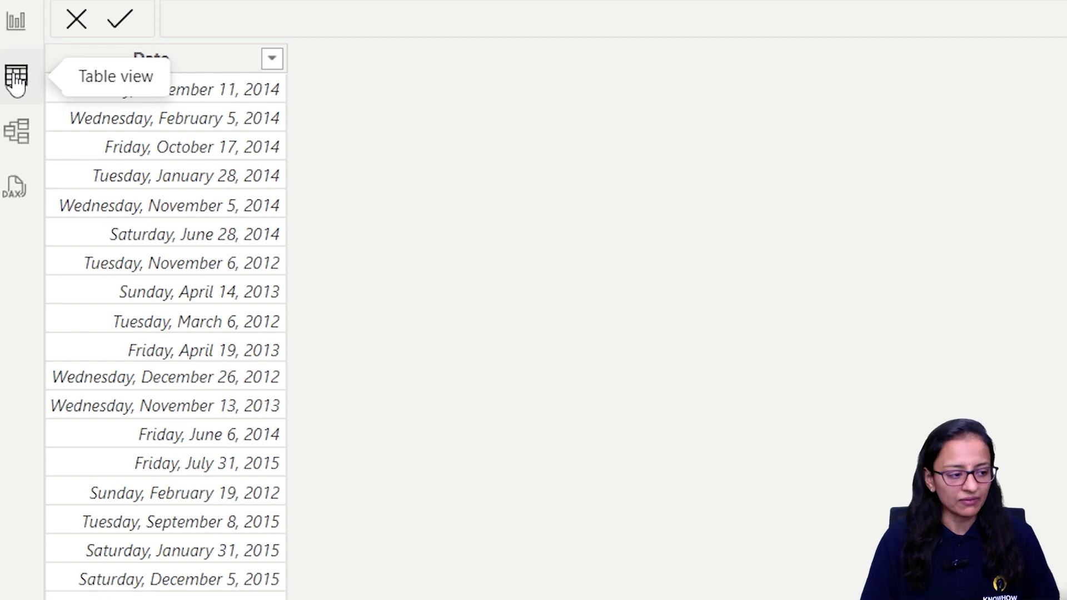
pyautogui.click(25, 143)
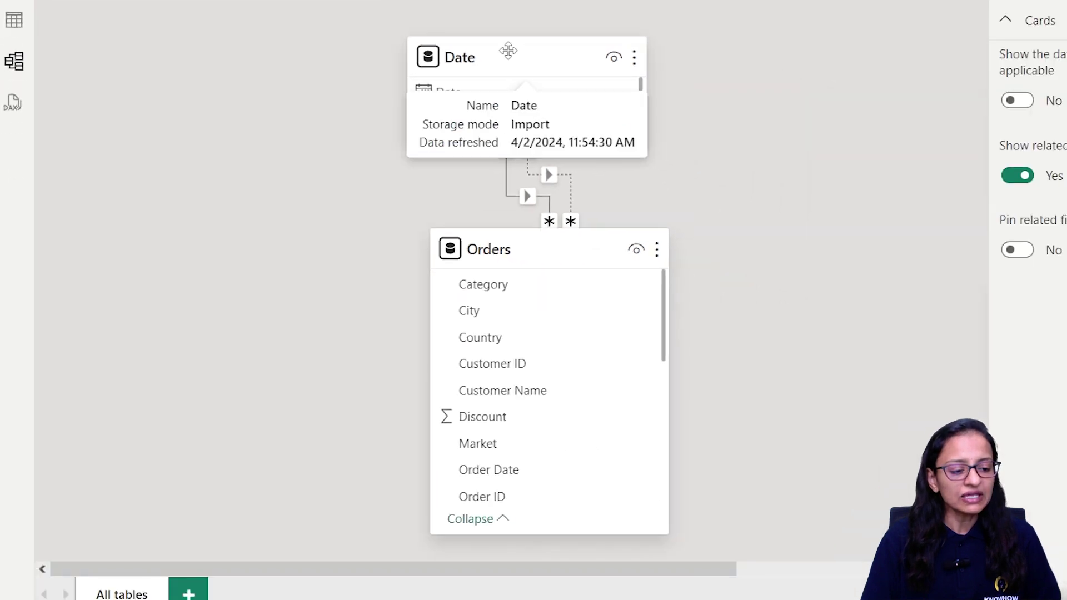
# - Rearrange the model diagram so the Date and Orders tables sit side by side with space between them
pyautogui.click(509, 279)
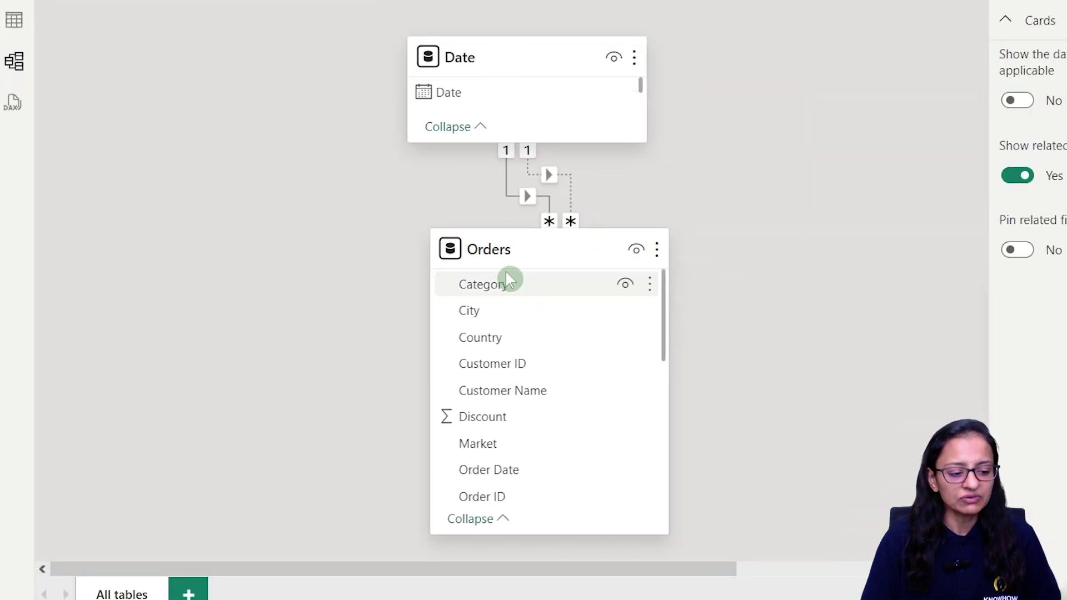
pyautogui.click(528, 164)
pyautogui.click(515, 220)
pyautogui.moveTo(606, 236); pyautogui.dragTo(777, 10)
pyautogui.moveTo(561, 52); pyautogui.dragTo(267, 7)
pyautogui.click(836, 275)
pyautogui.click(895, 336)
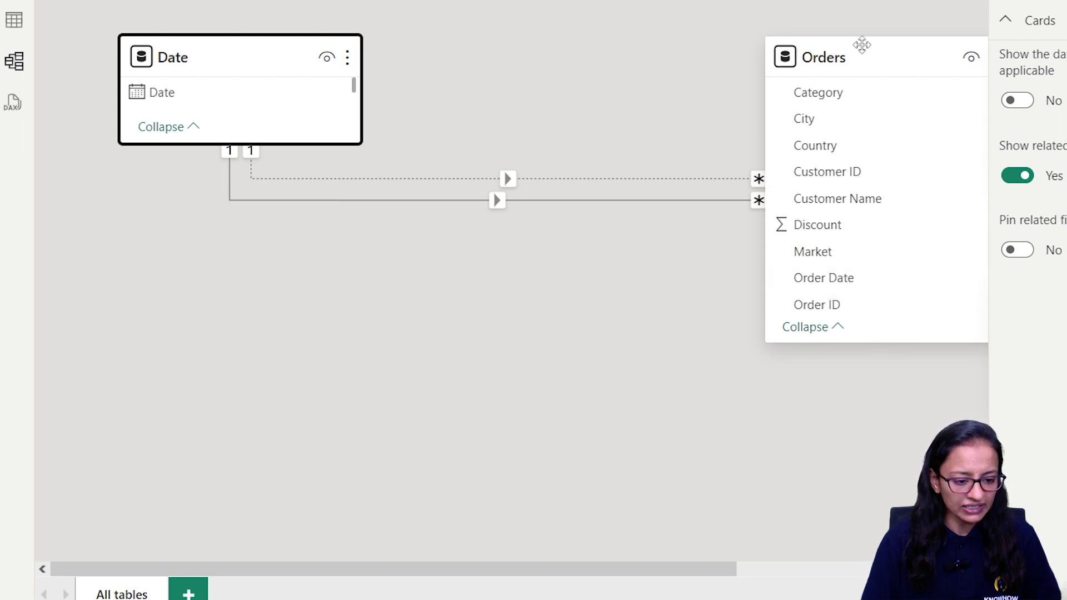
pyautogui.click(862, 47)
pyautogui.moveTo(862, 47); pyautogui.dragTo(679, 34)
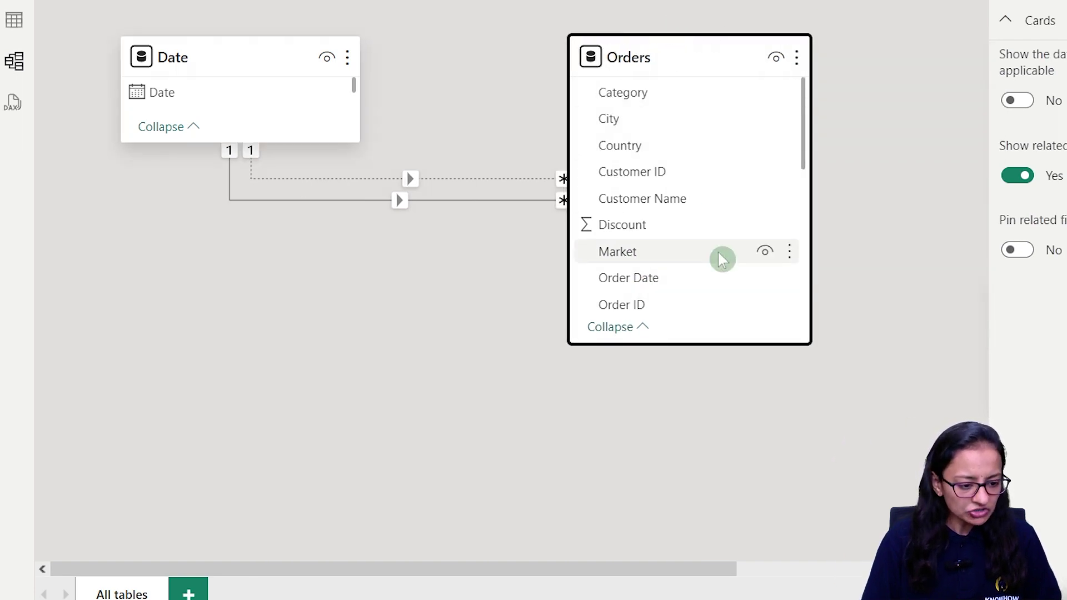
# - Examine the Orders table's fields in the model diagram, locating the Ship Date and Order Date columns
pyautogui.scroll(-3, 722, 258)
pyautogui.scroll(-5, 722, 259)
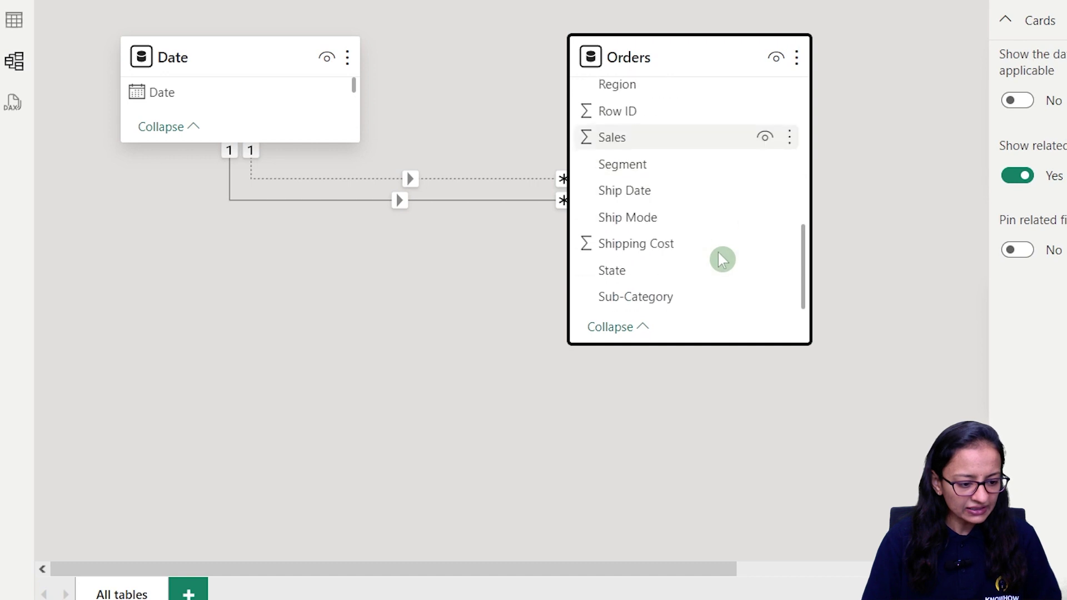
pyautogui.scroll(3, 699, 234)
pyautogui.scroll(-1, 698, 231)
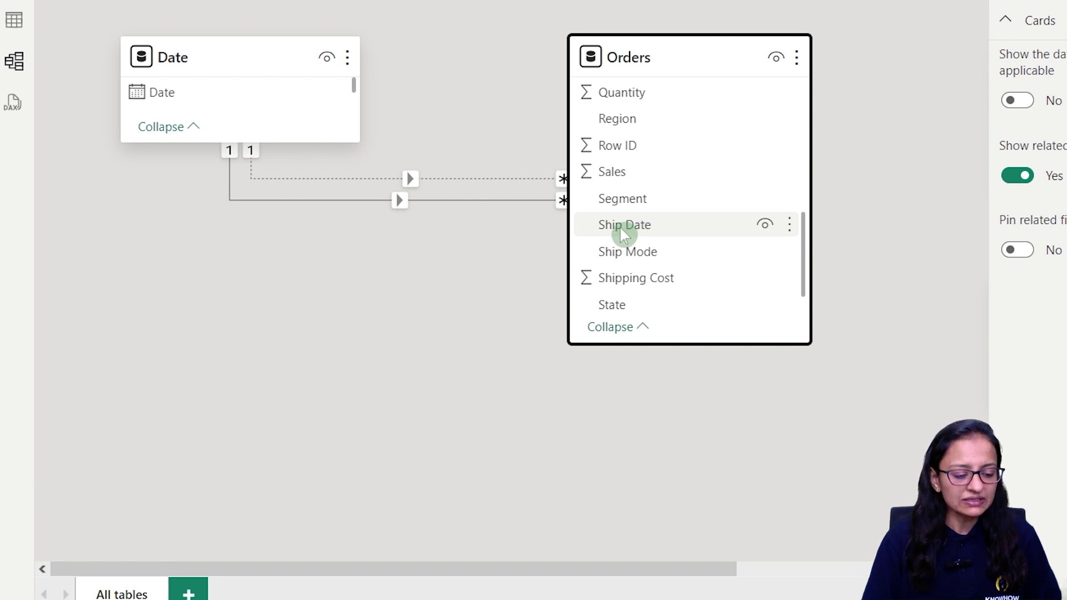
pyautogui.moveTo(191, 56)
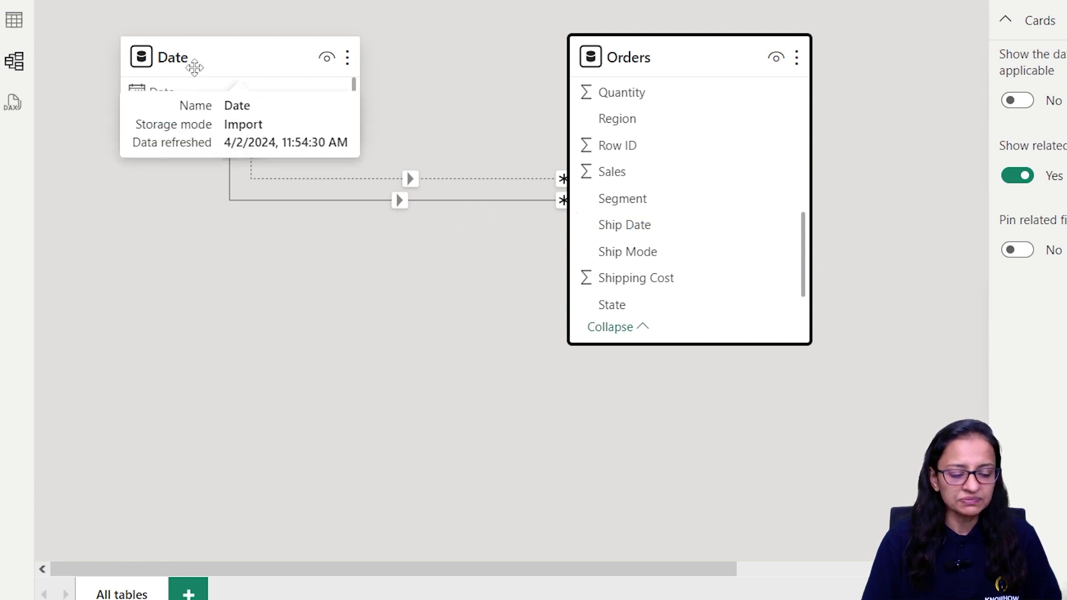
pyautogui.scroll(-1, 686, 225)
pyautogui.scroll(2, 687, 226)
pyautogui.scroll(4, 688, 226)
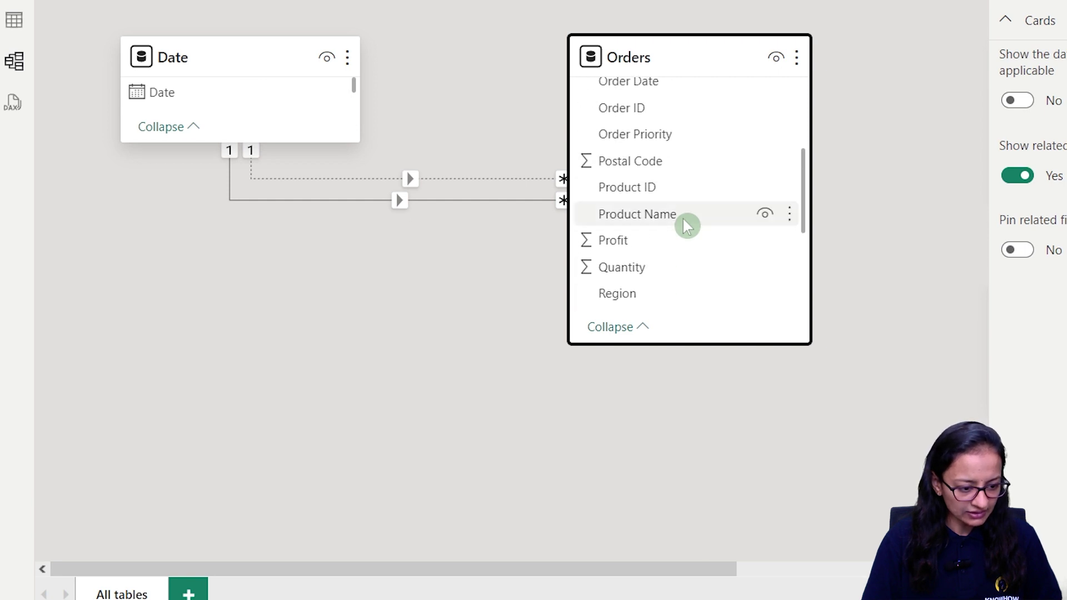
pyautogui.click(657, 151)
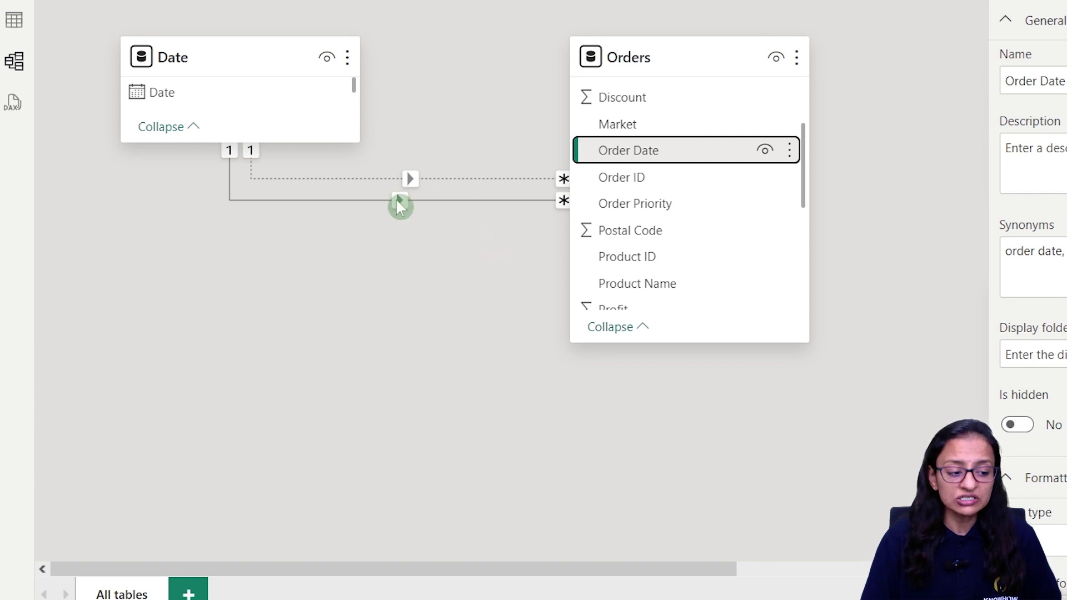
# - Delete the existing relationships between the Date and Orders tables
pyautogui.rightClick(506, 179)
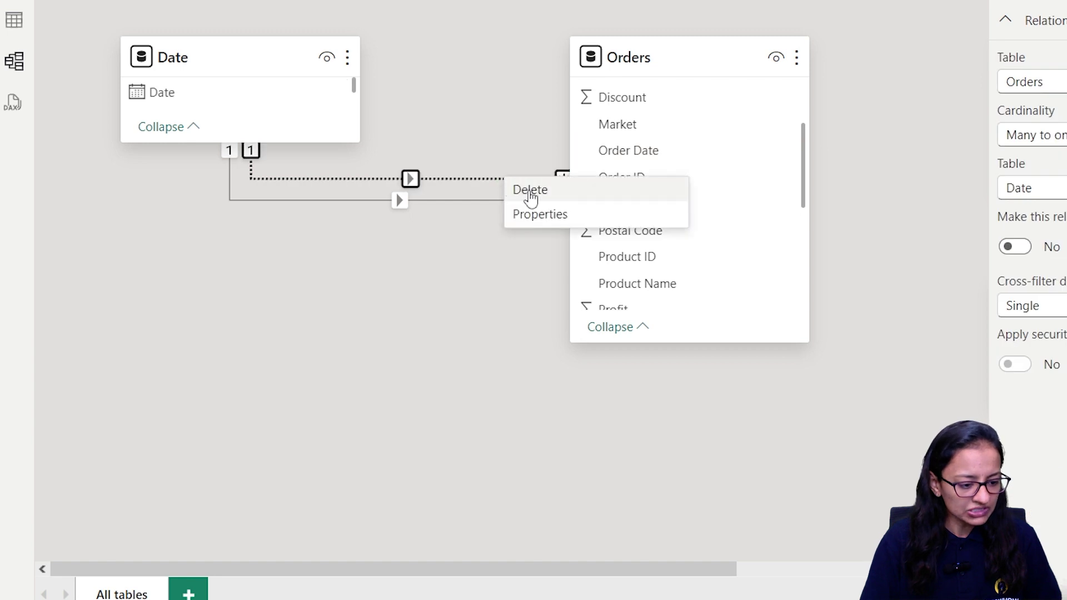
pyautogui.click(528, 191)
pyautogui.click(893, 269)
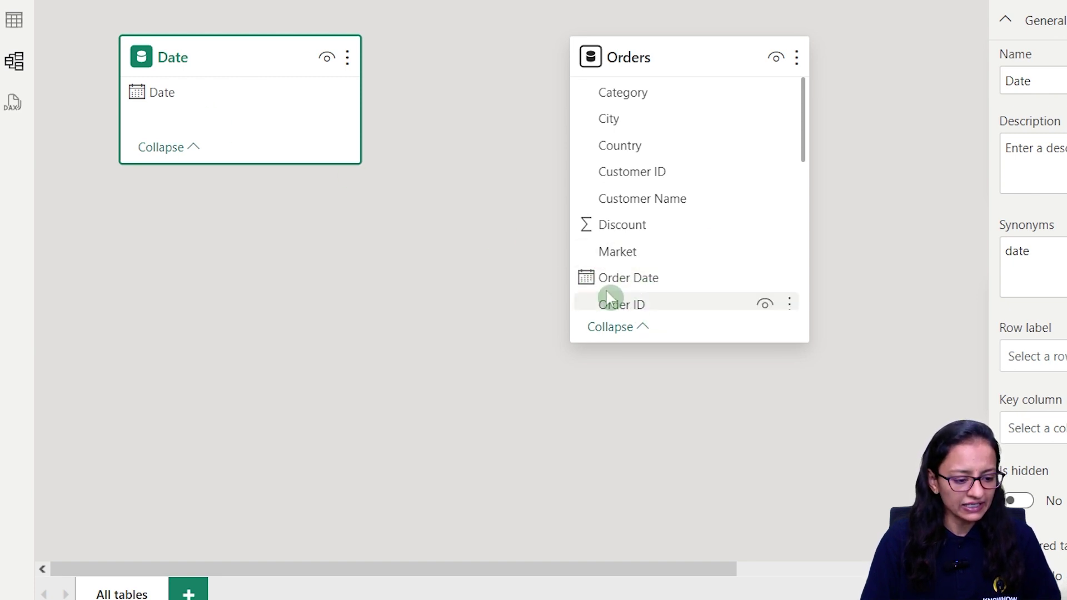
# - Relate the Order Date column, followed by the Ship Date column, of Orders to the Date column of the Date table
pyautogui.moveTo(609, 278); pyautogui.dragTo(160, 98)
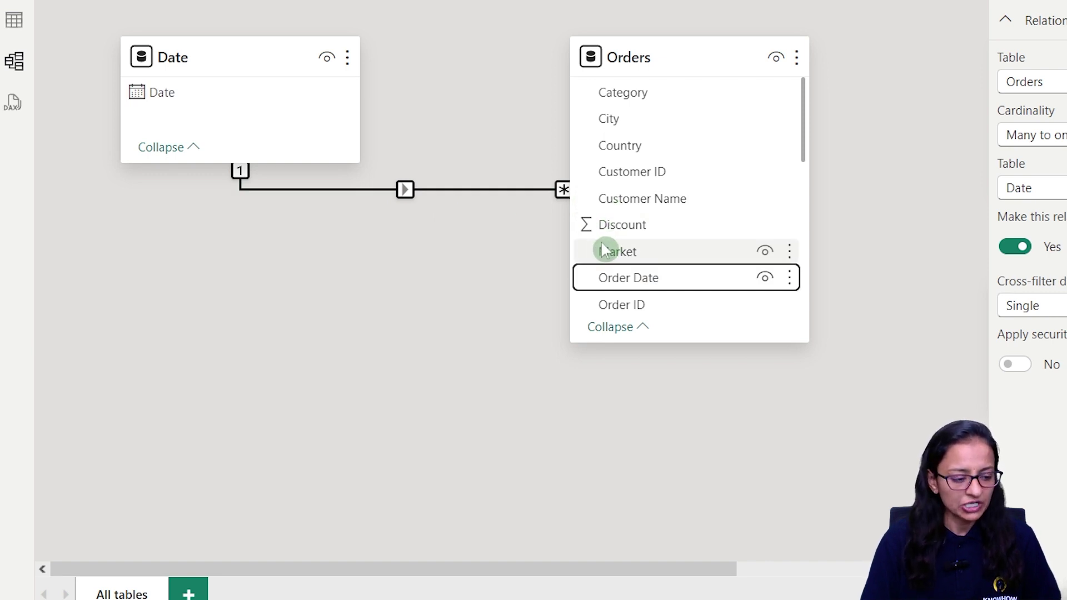
pyautogui.scroll(-1, 695, 203)
pyautogui.scroll(-5, 694, 203)
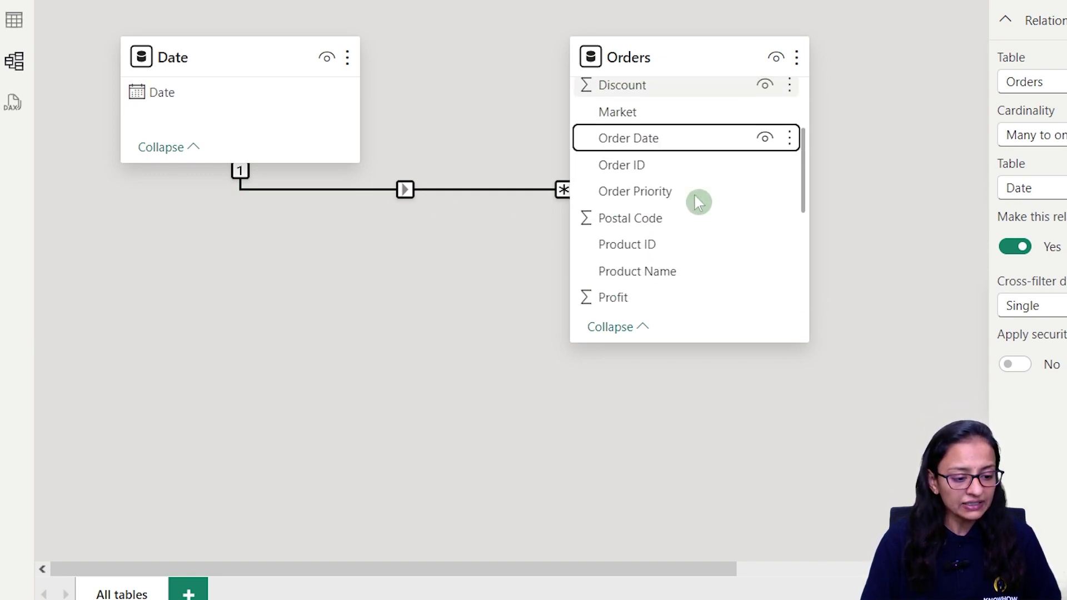
pyautogui.scroll(-2, 694, 218)
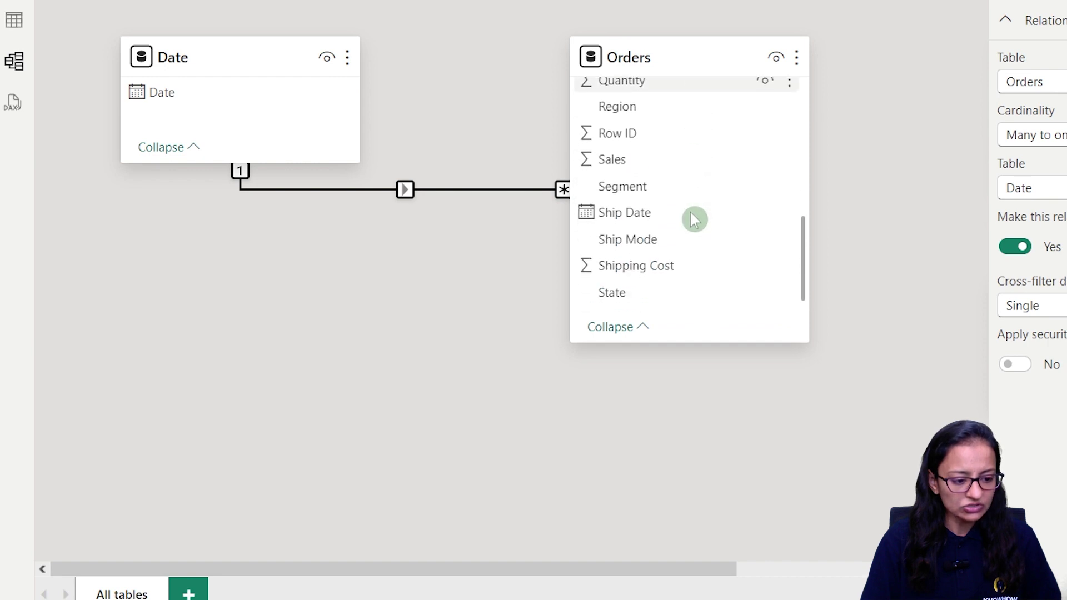
pyautogui.moveTo(635, 214); pyautogui.dragTo(194, 102)
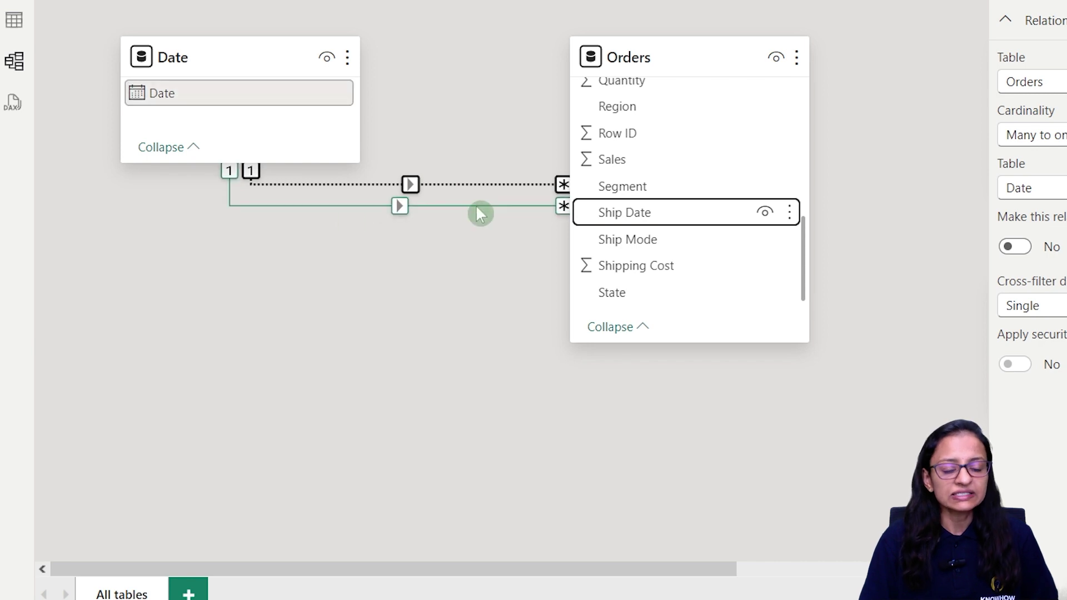
pyautogui.click(550, 187)
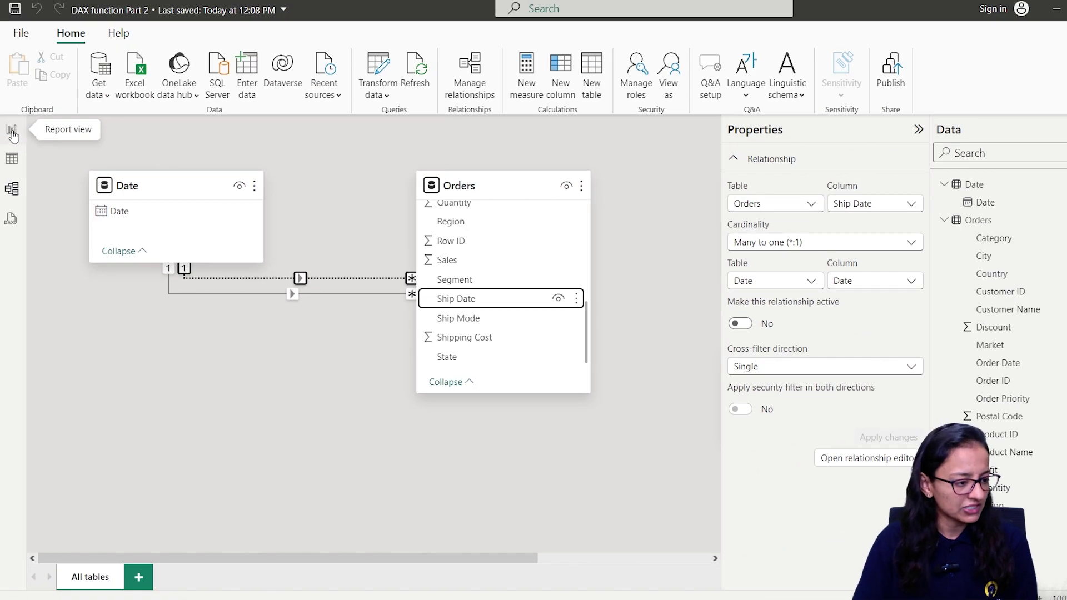
# - Open the report page and remove the broken table visual from Page 1
pyautogui.click(12, 134)
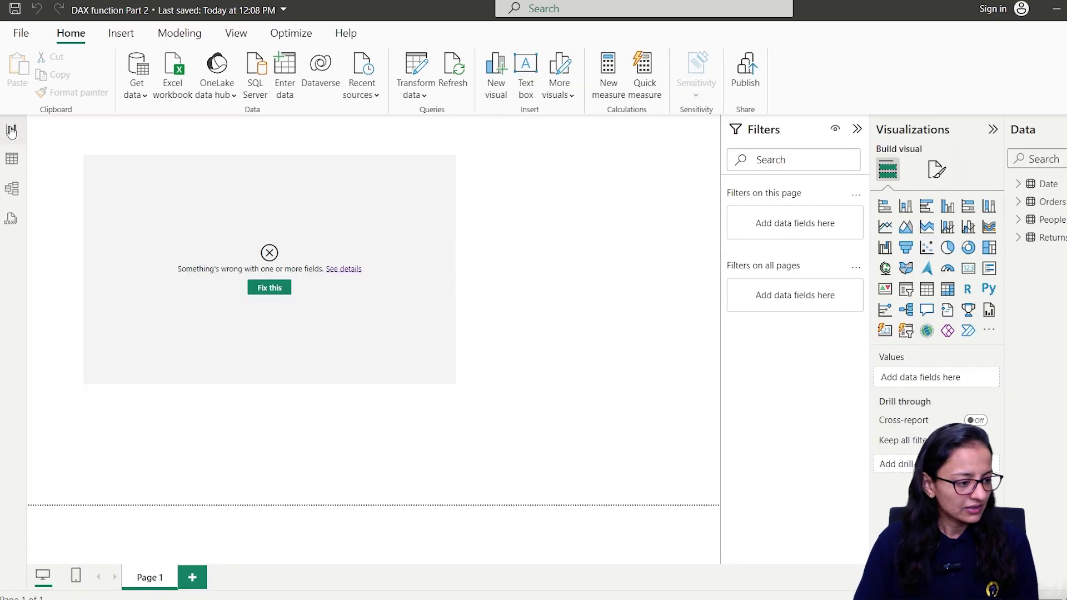
pyautogui.click(430, 167)
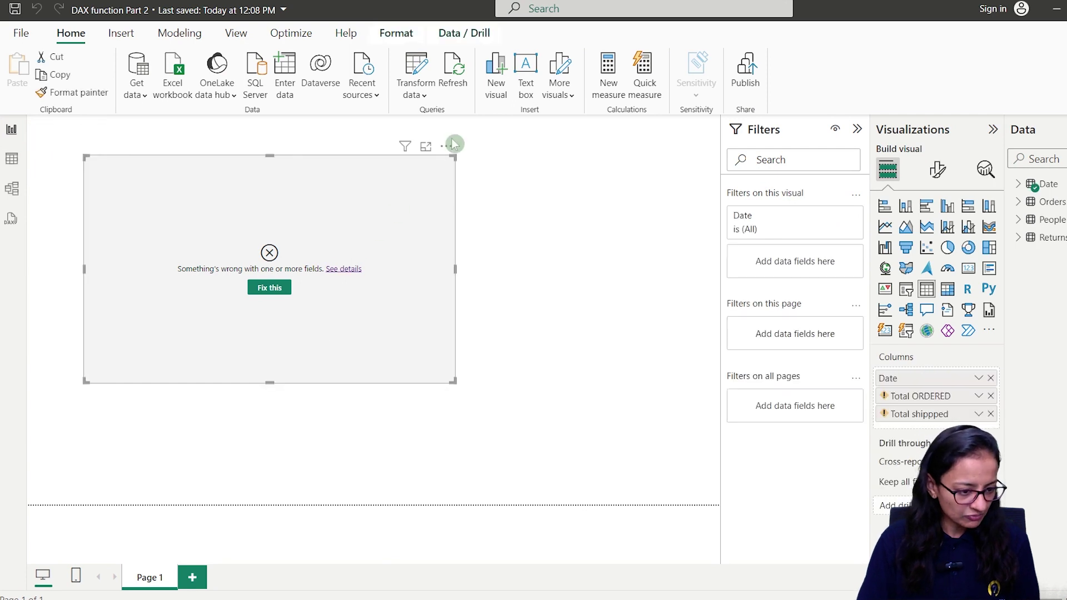
pyautogui.click(446, 146)
pyautogui.click(464, 179)
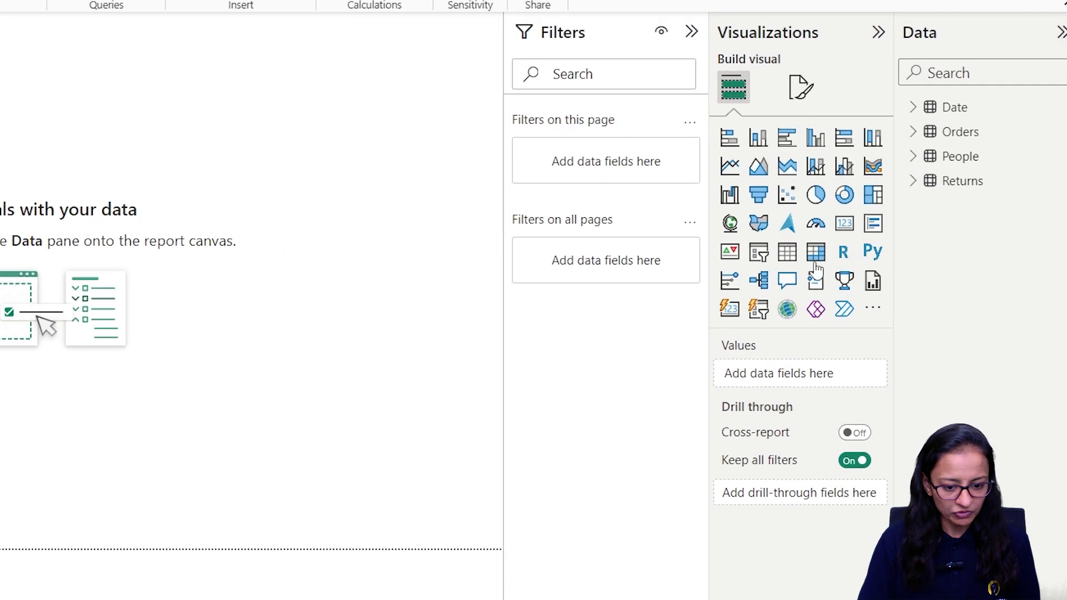
# - Add an enlarged table visual with the Date field of the Date table, shown as plain dates instead of a date hierarchy
pyautogui.click(926, 294)
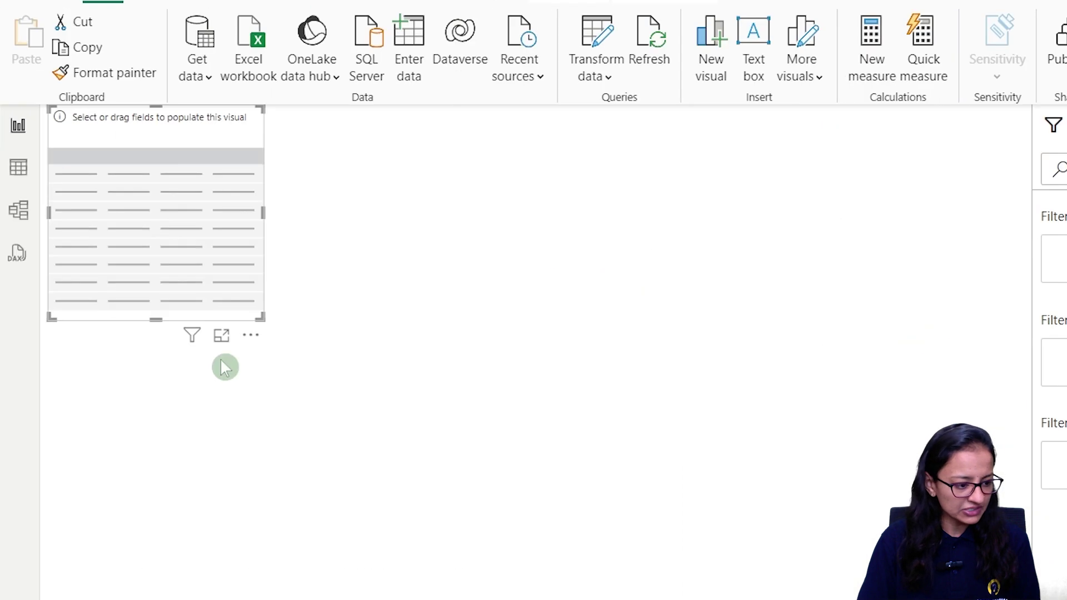
pyautogui.moveTo(263, 315); pyautogui.dragTo(421, 445)
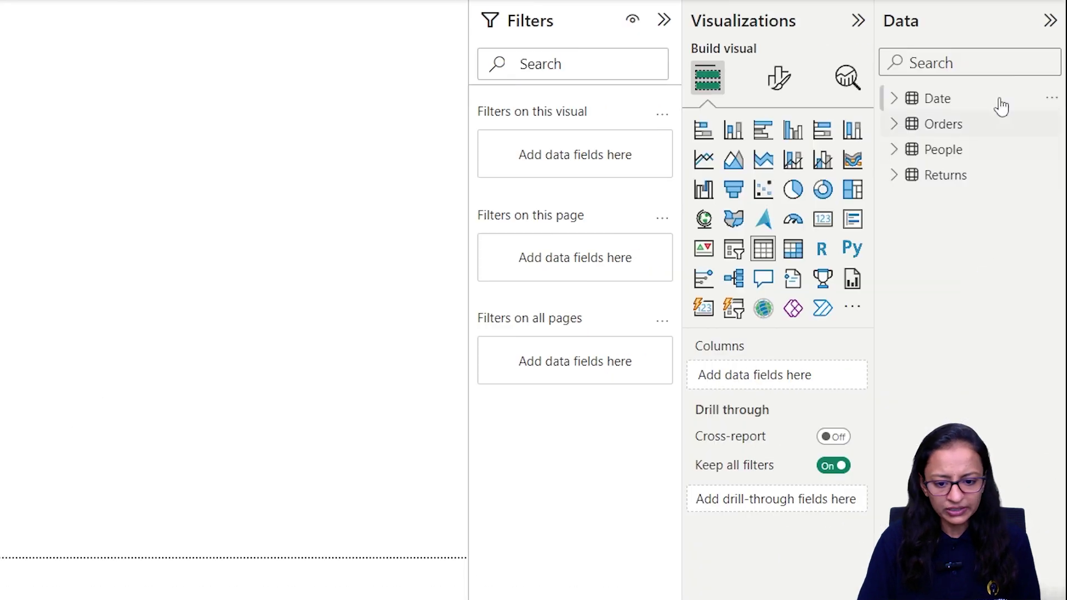
pyautogui.click(893, 99)
pyautogui.moveTo(963, 143); pyautogui.dragTo(793, 386)
pyautogui.click(838, 380)
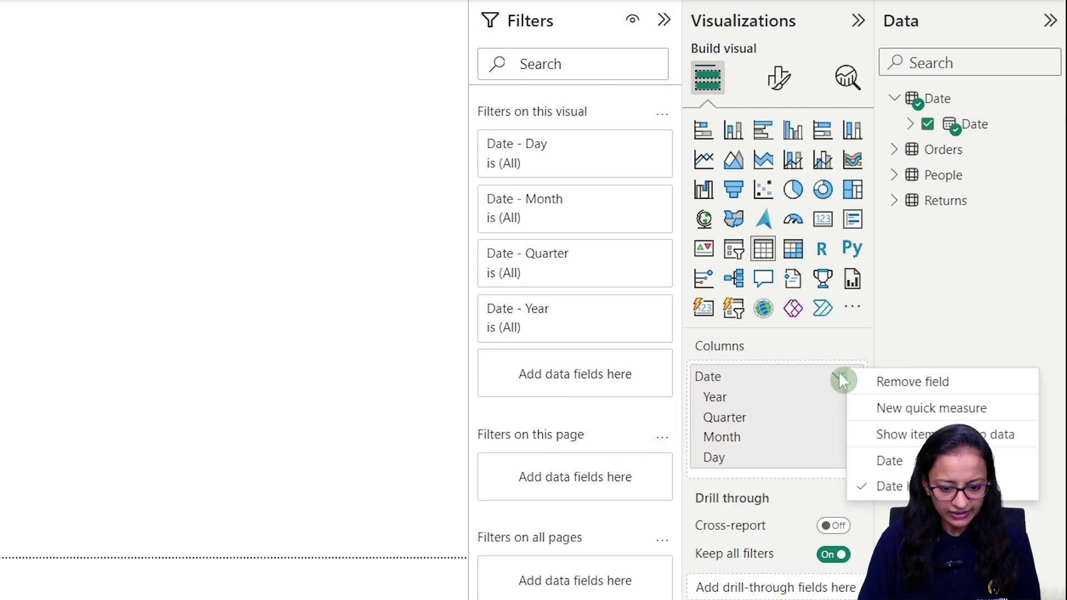
pyautogui.click(900, 477)
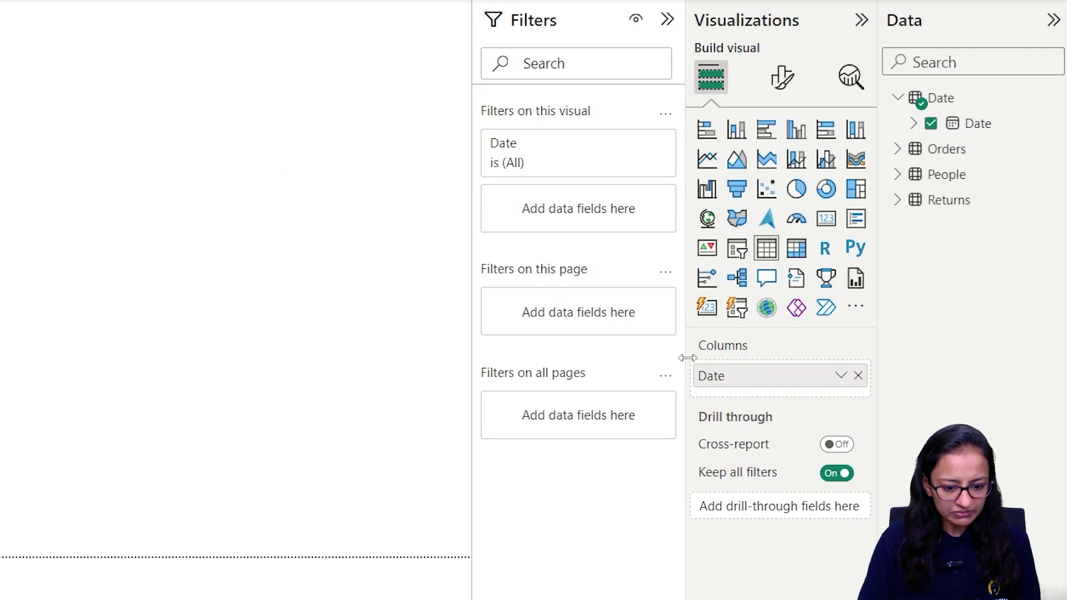
# - Increase the font size of the table visual's values
pyautogui.click(761, 79)
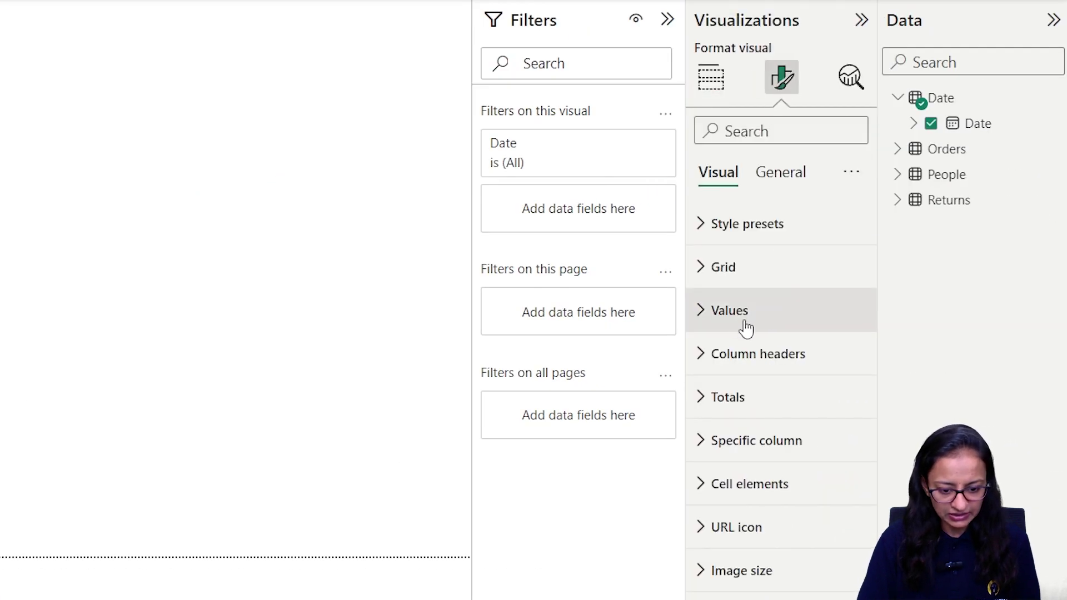
pyautogui.click(703, 321)
pyautogui.click(852, 413)
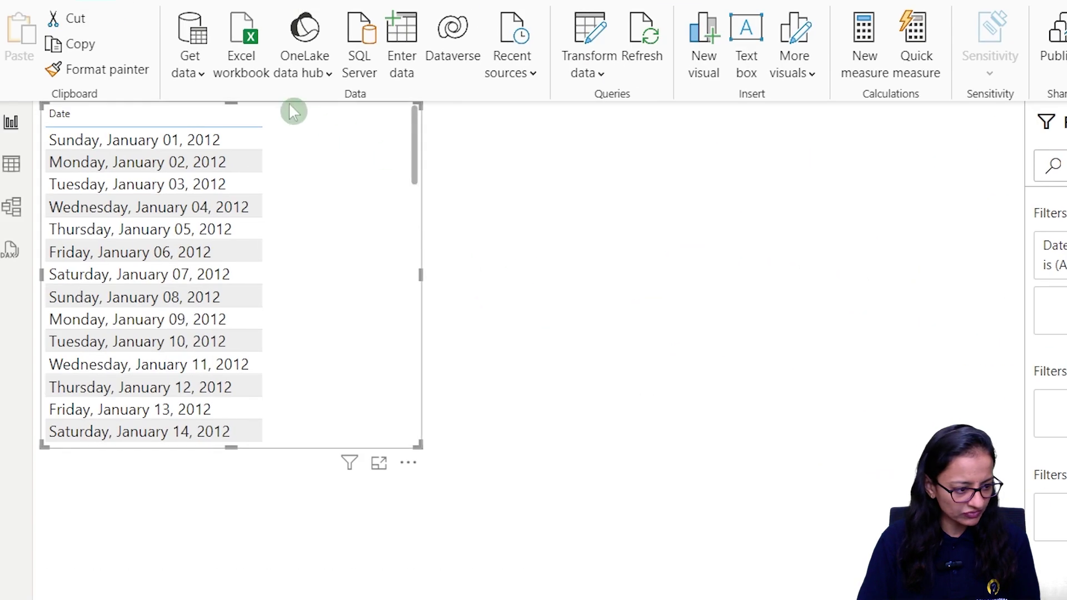
pyautogui.click(686, 398)
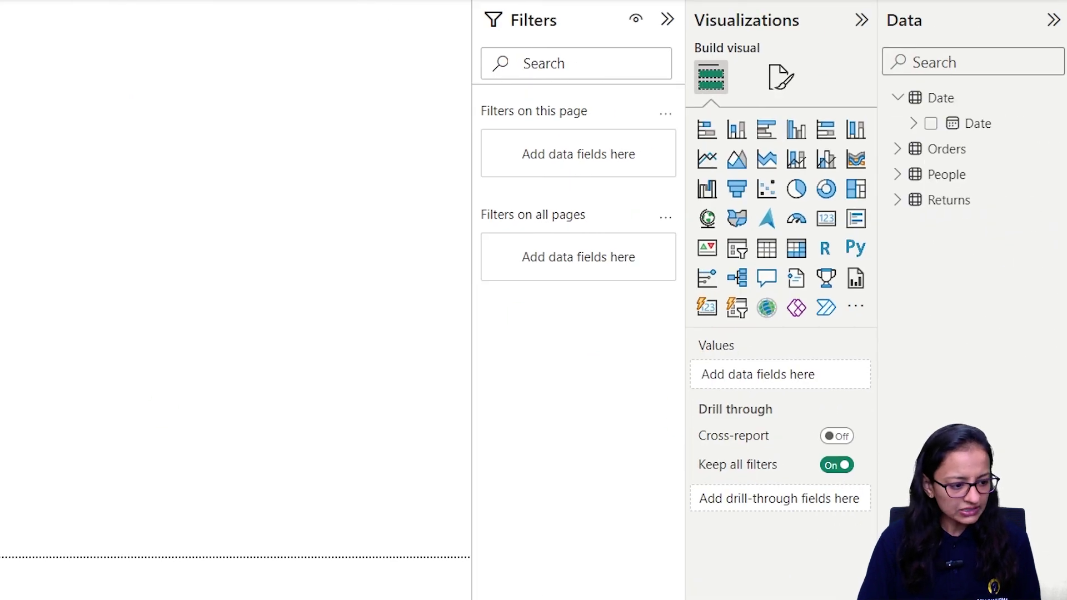
pyautogui.click(188, 295)
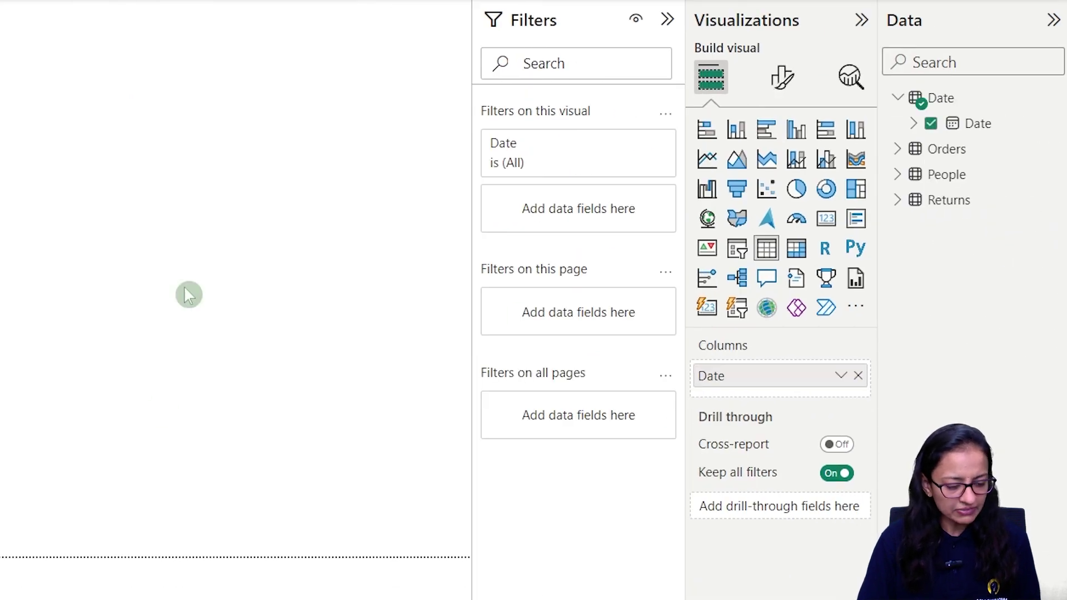
# - Add Order ID from Orders to the table visual, summarized as Count, and widen the visual
pyautogui.click(896, 149)
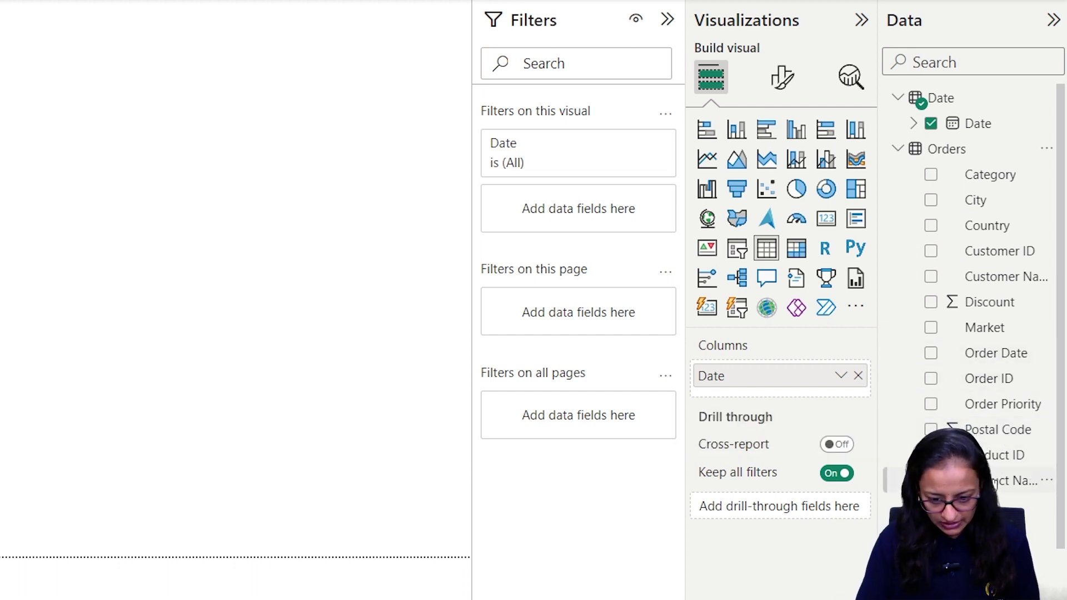
pyautogui.scroll(-3, 1019, 407)
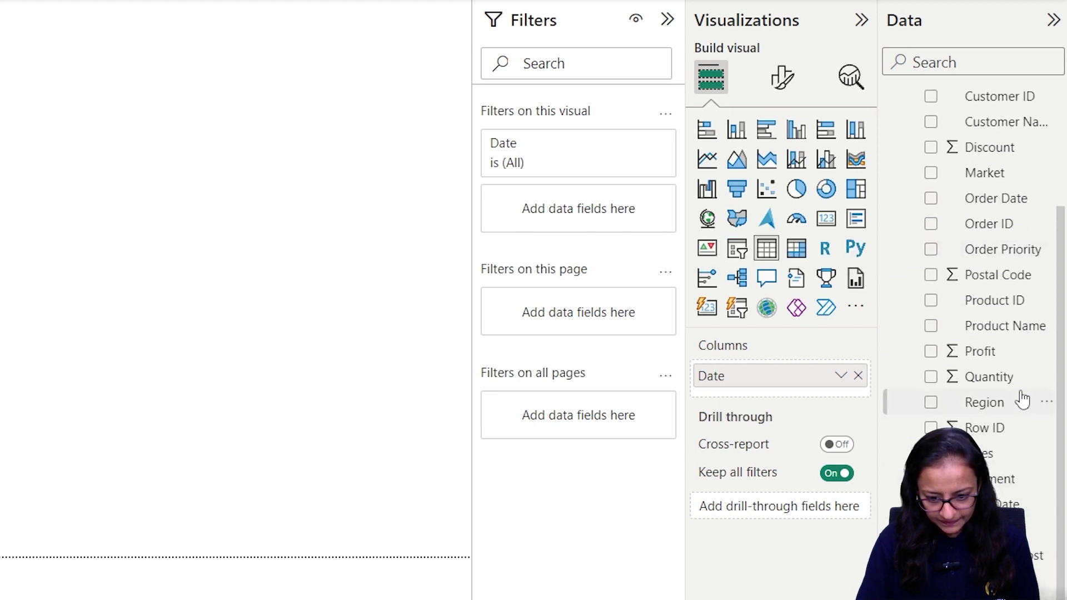
pyautogui.moveTo(996, 228); pyautogui.dragTo(777, 402)
pyautogui.click(840, 403)
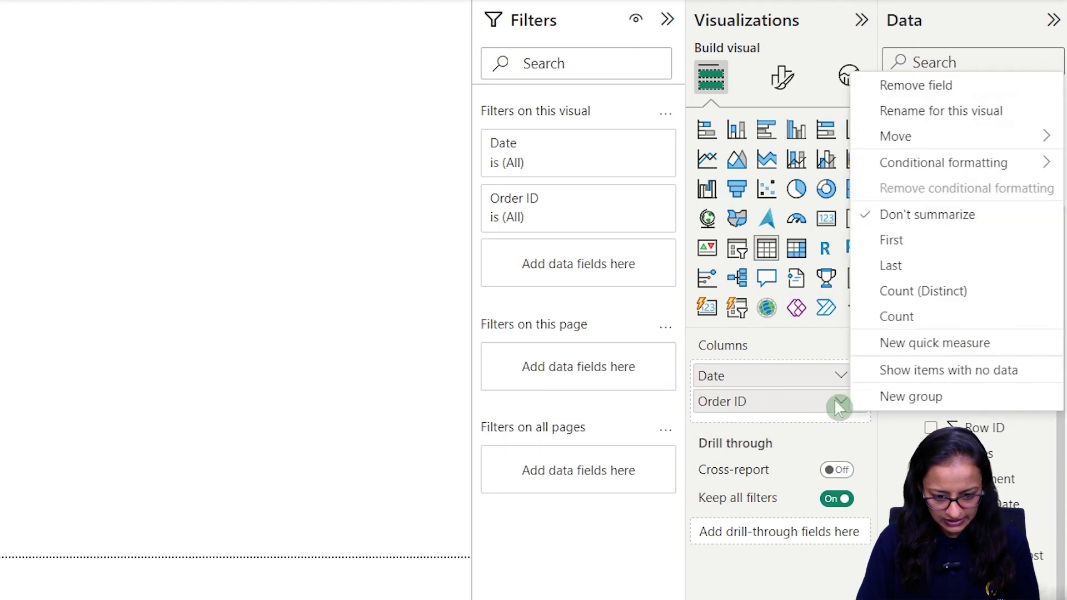
pyautogui.click(878, 316)
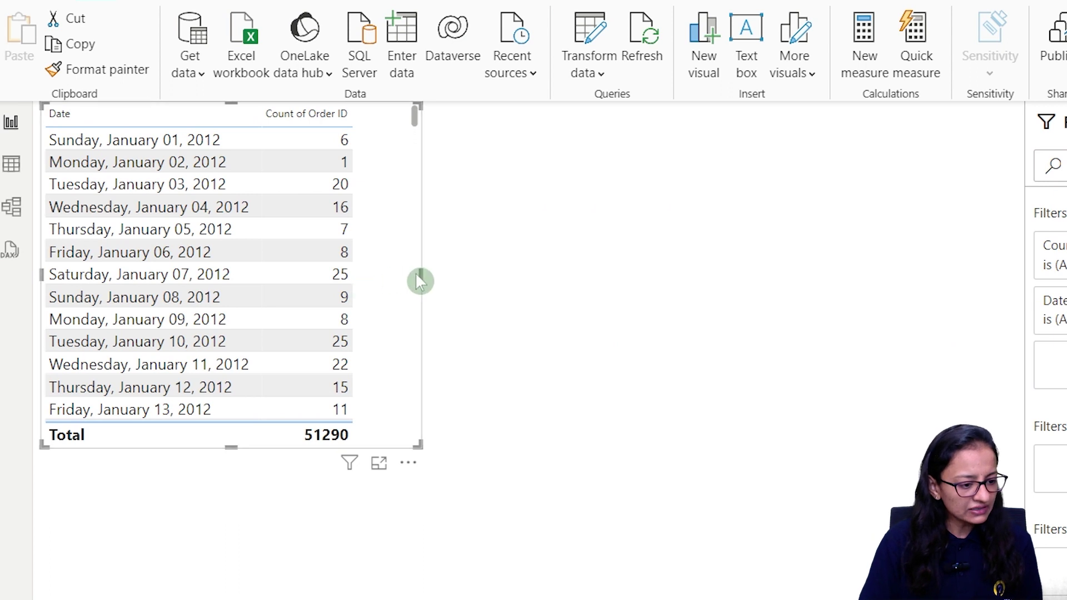
pyautogui.moveTo(419, 275); pyautogui.dragTo(557, 295)
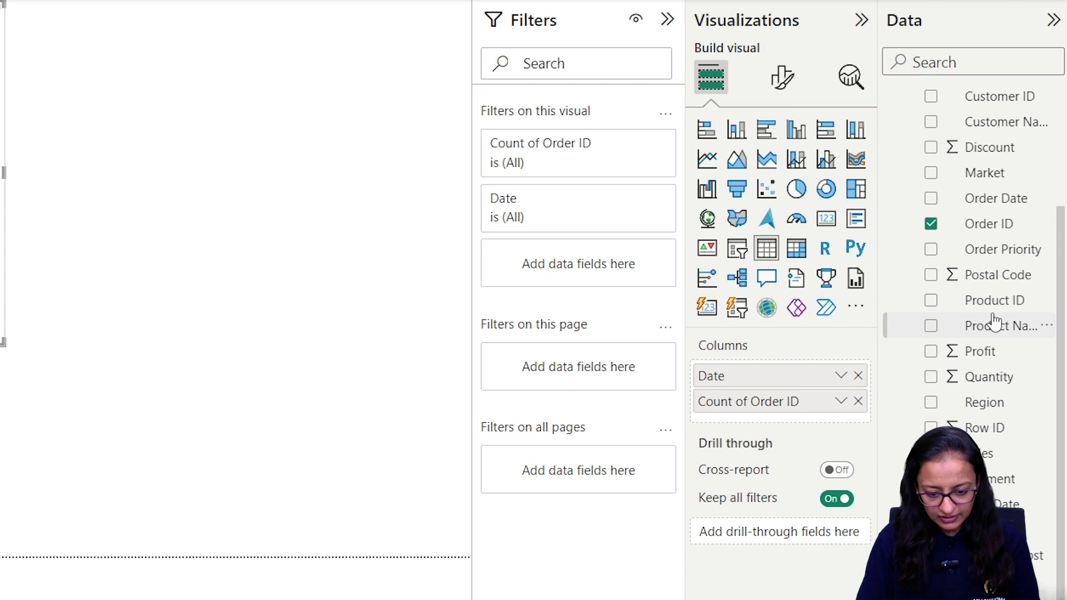
# - Add Order ID from Orders to the table visual a second time, summarized as Count
pyautogui.moveTo(1007, 229); pyautogui.dragTo(812, 432)
pyautogui.click(841, 428)
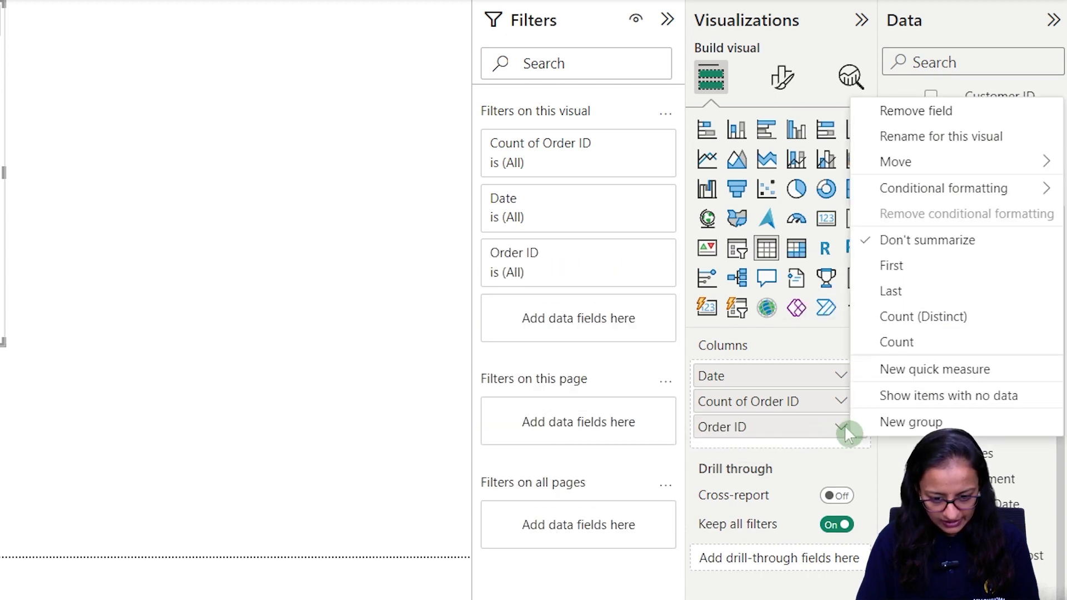
pyautogui.click(898, 340)
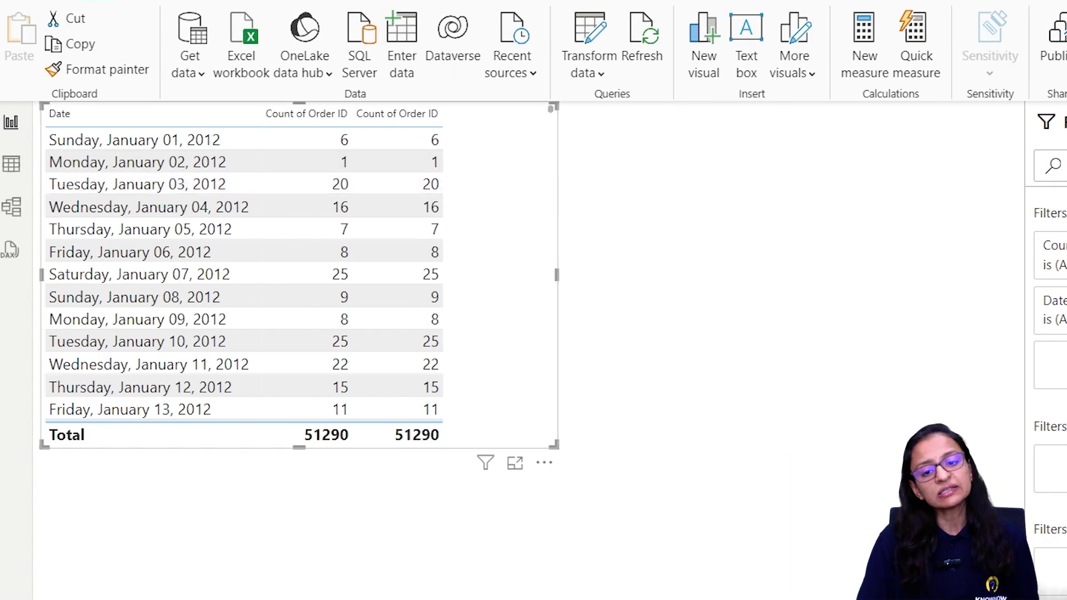
pyautogui.click(290, 232)
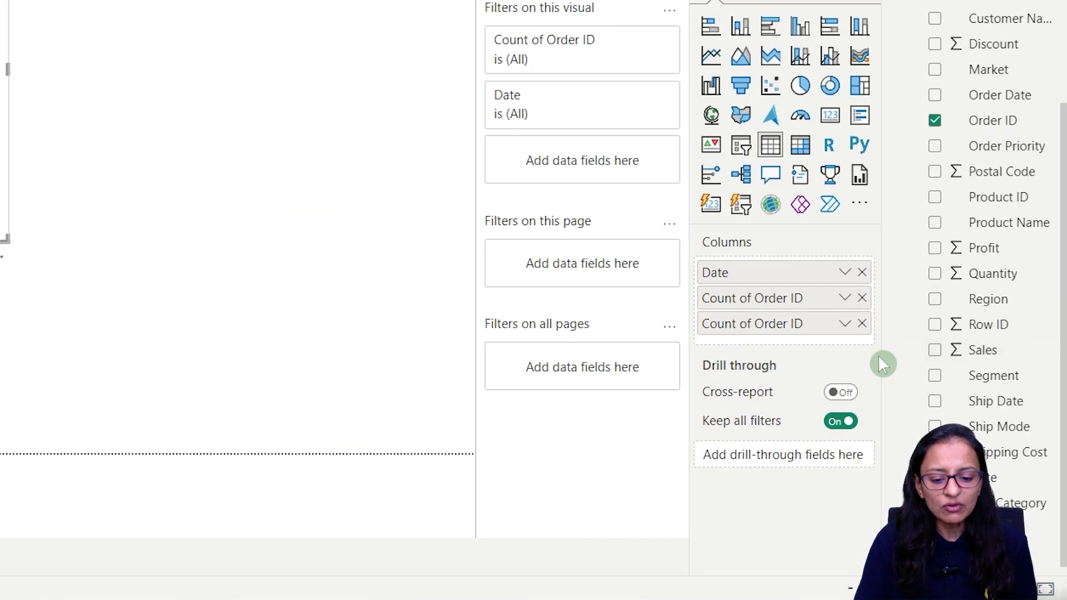
# - Remove both Count of Order ID columns from the table visual, keeping only Date
pyautogui.click(862, 299)
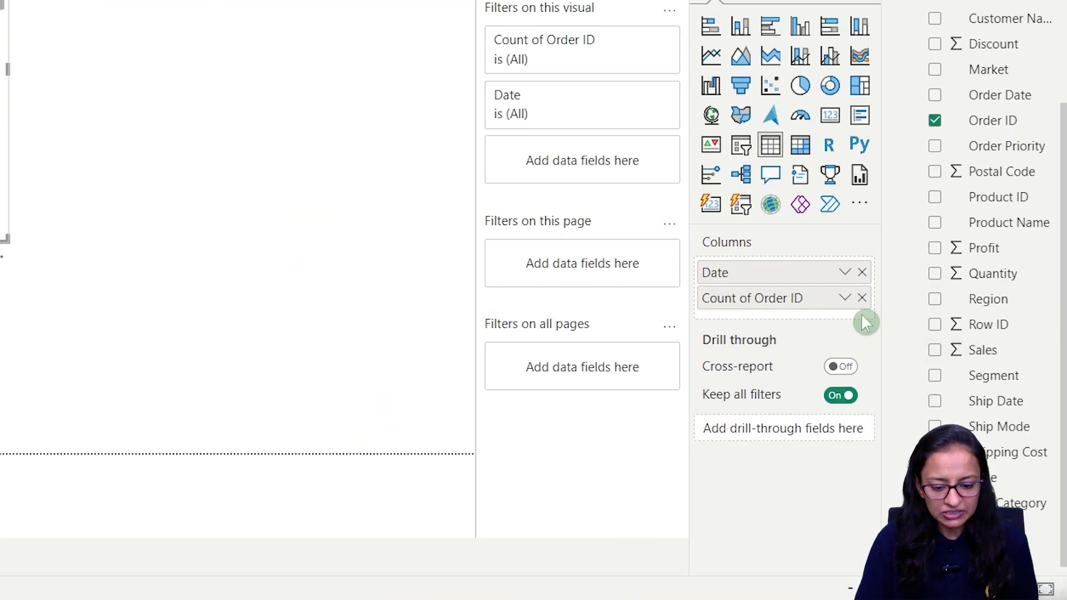
pyautogui.click(862, 299)
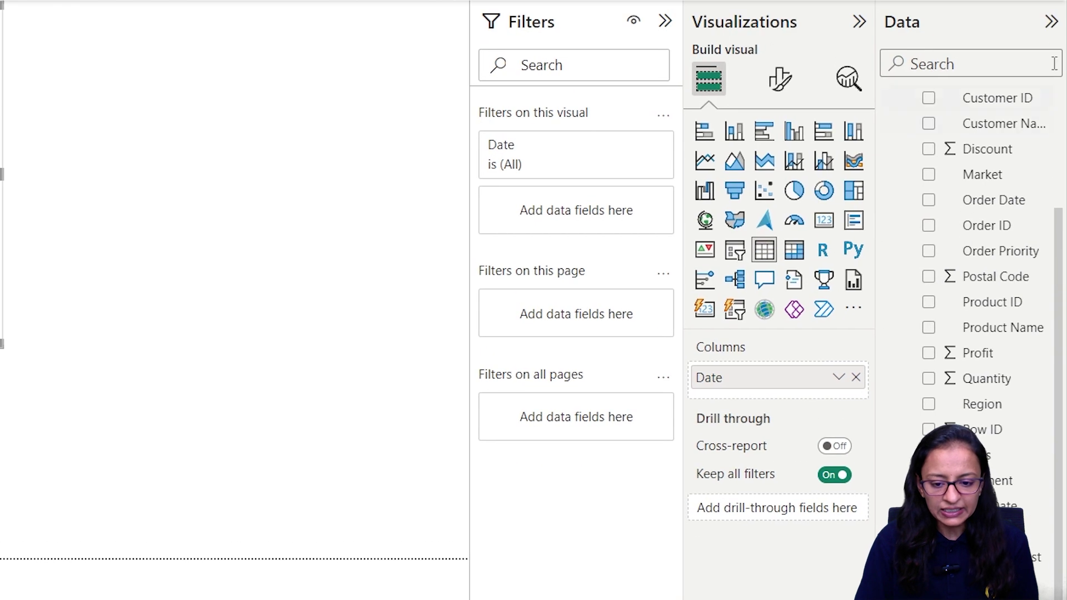
# - Create a new measure in the Date table and name it Total ORDERED (Placed)
pyautogui.scroll(3, 1061, 134)
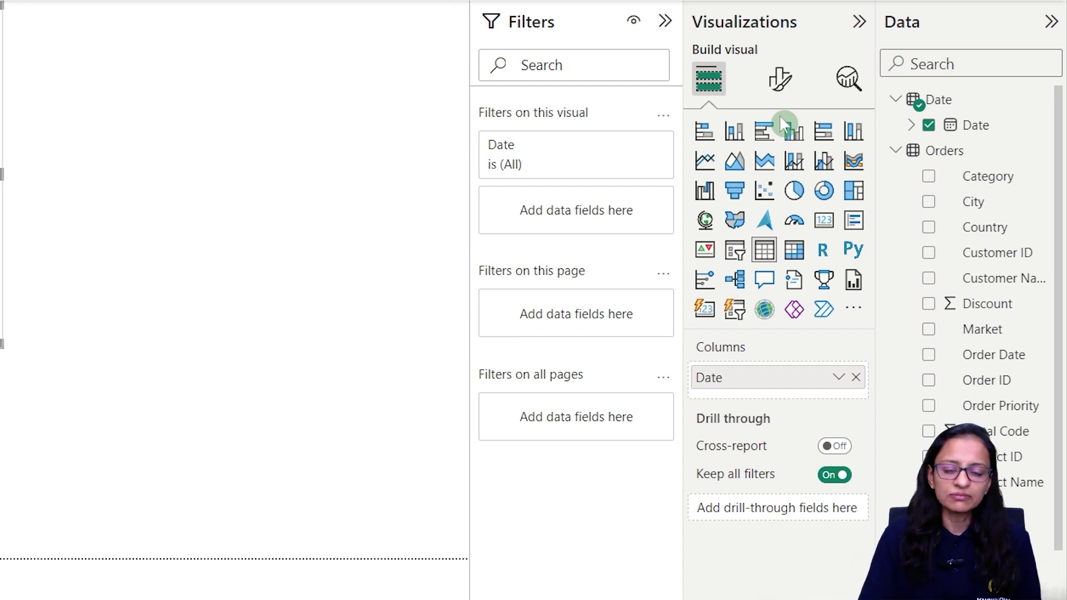
pyautogui.rightClick(938, 105)
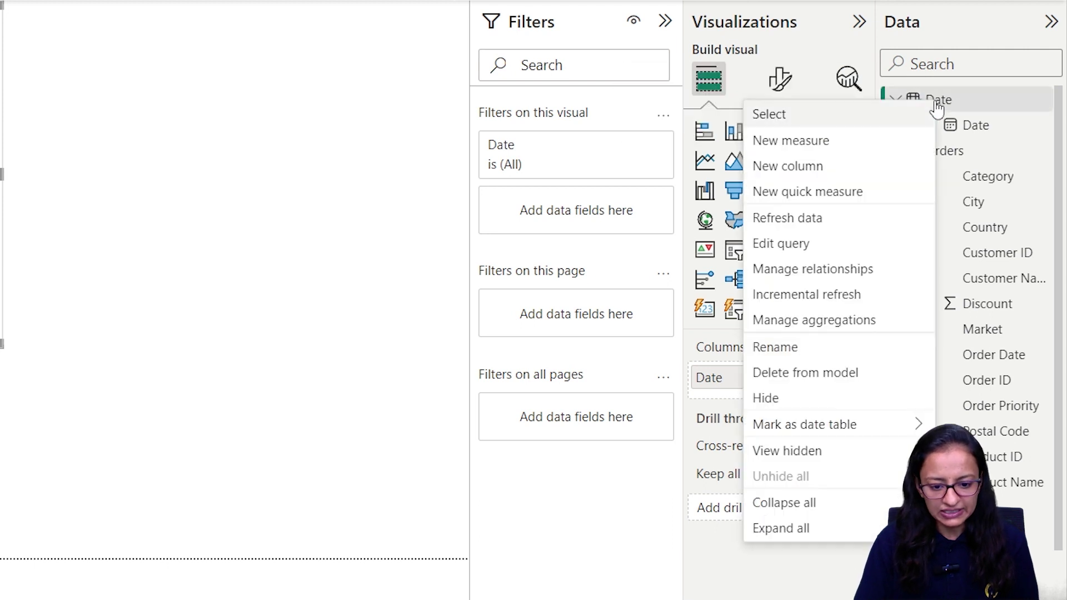
pyautogui.click(822, 139)
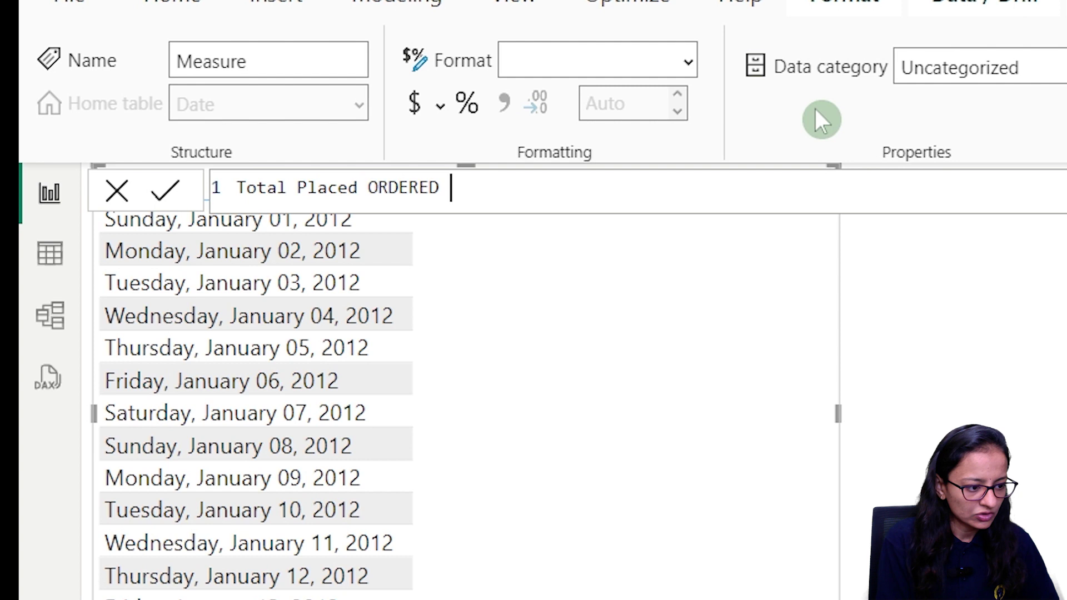
pyautogui.press('Left')
pyautogui.press('Left')
pyautogui.press('Left')
pyautogui.press('Left')
pyautogui.press('Left')
pyautogui.press('Left')
pyautogui.press('Left')
pyautogui.press('Left')
pyautogui.press('BackSpace')
pyautogui.press('BackSpace')
pyautogui.press('BackSpace')
pyautogui.press('BackSpace')
pyautogui.press('BackSpace')
pyautogui.press('BackSpace')
pyautogui.press('BackSpace')
pyautogui.press('Right')
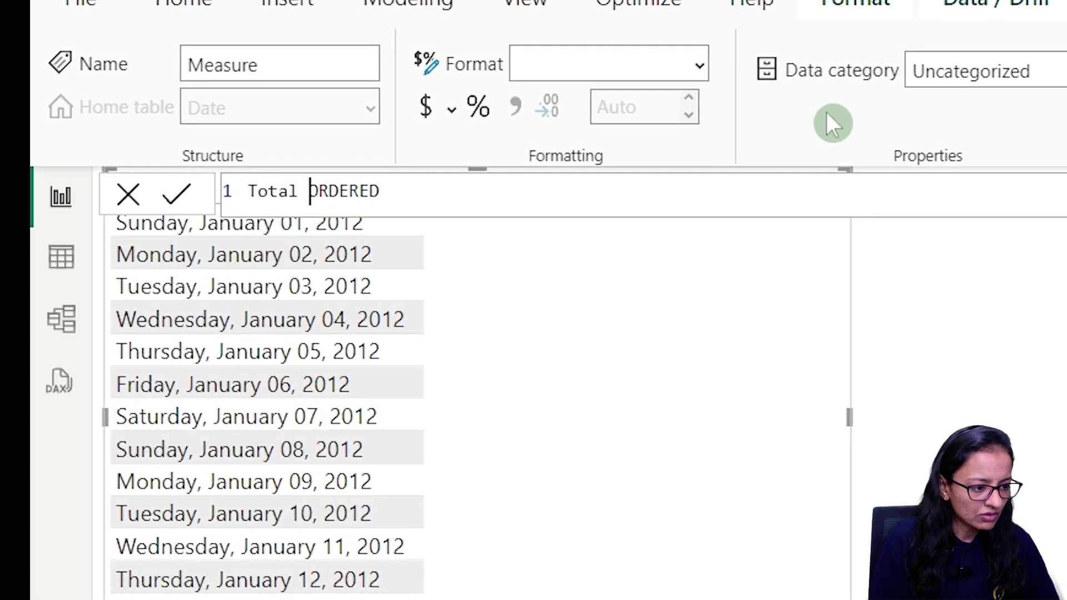
pyautogui.press('End')
pyautogui.write('(')
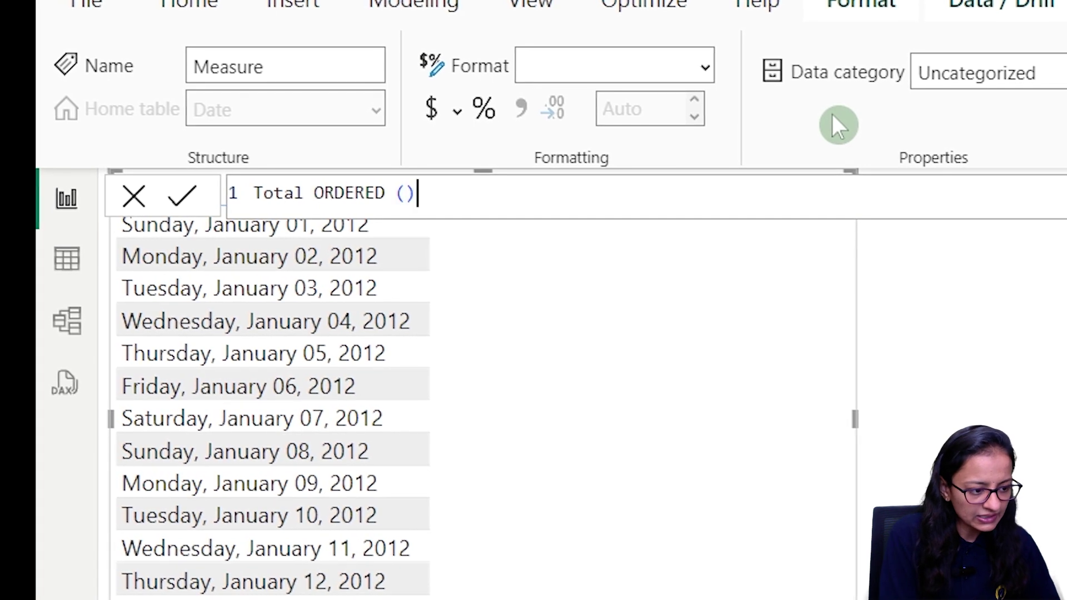
pyautogui.write('Placed)')
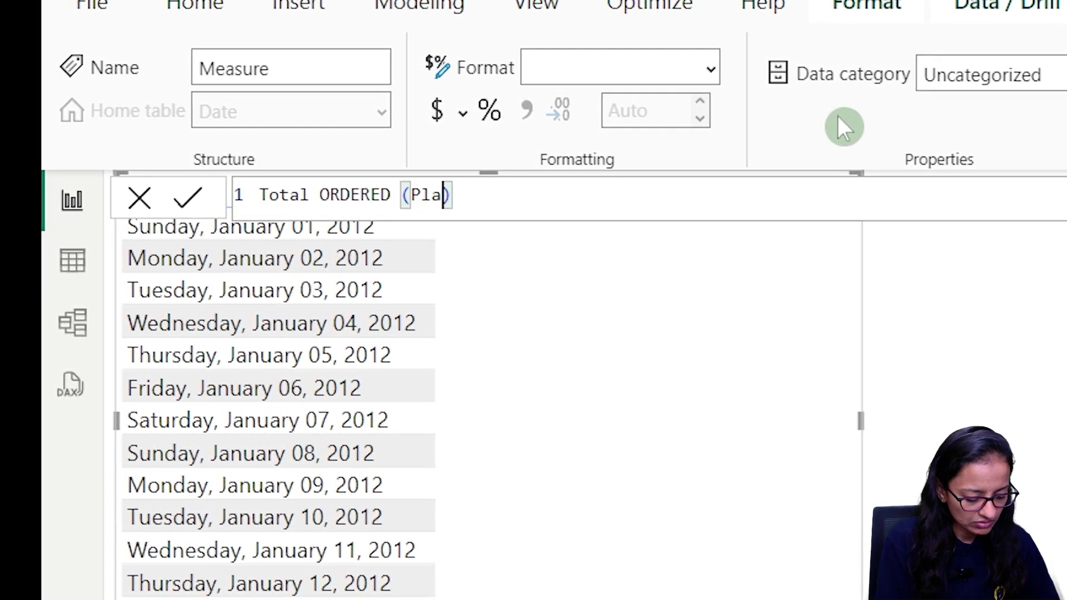
pyautogui.write(' =')
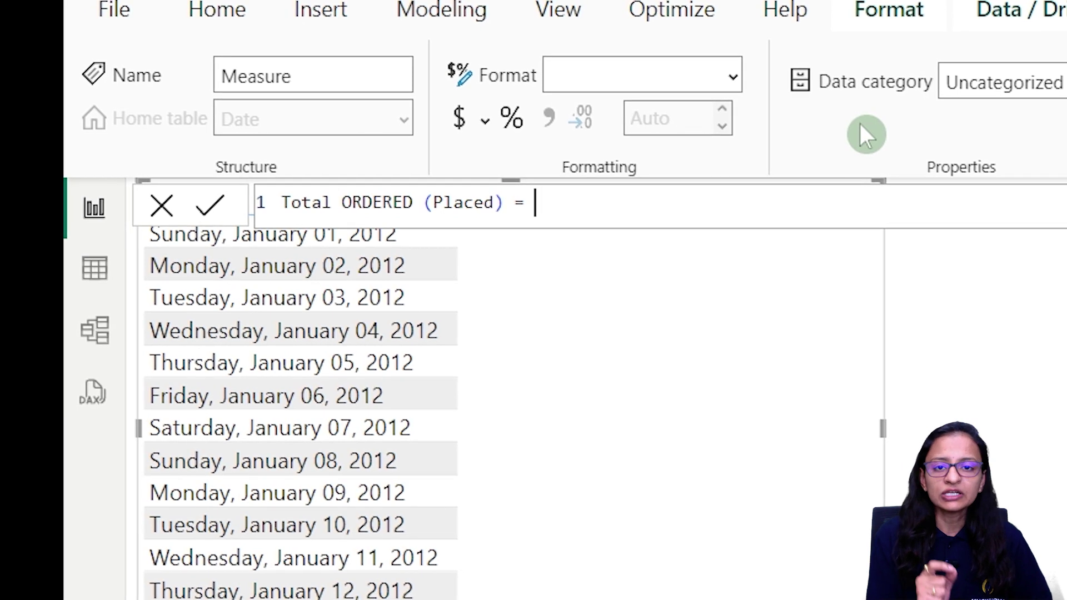
# - Begin the measure's formula with CALCULATE, using COUNT(Orders[Order ID]) as the expression, followed by a comma for the filter argument
pyautogui.write('cal')
pyautogui.press('Tab')
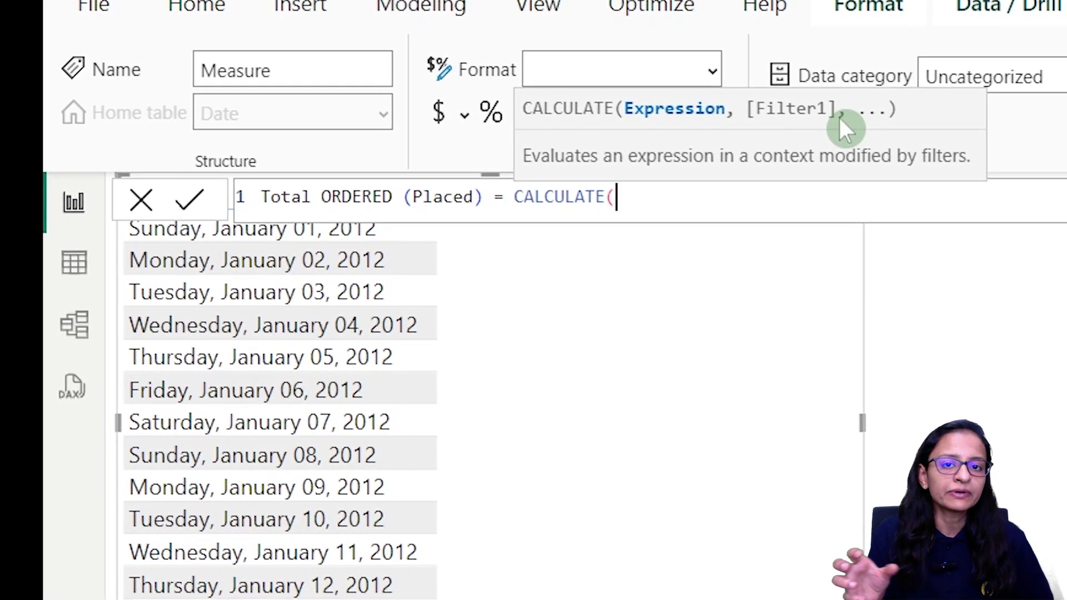
pyautogui.write('cou')
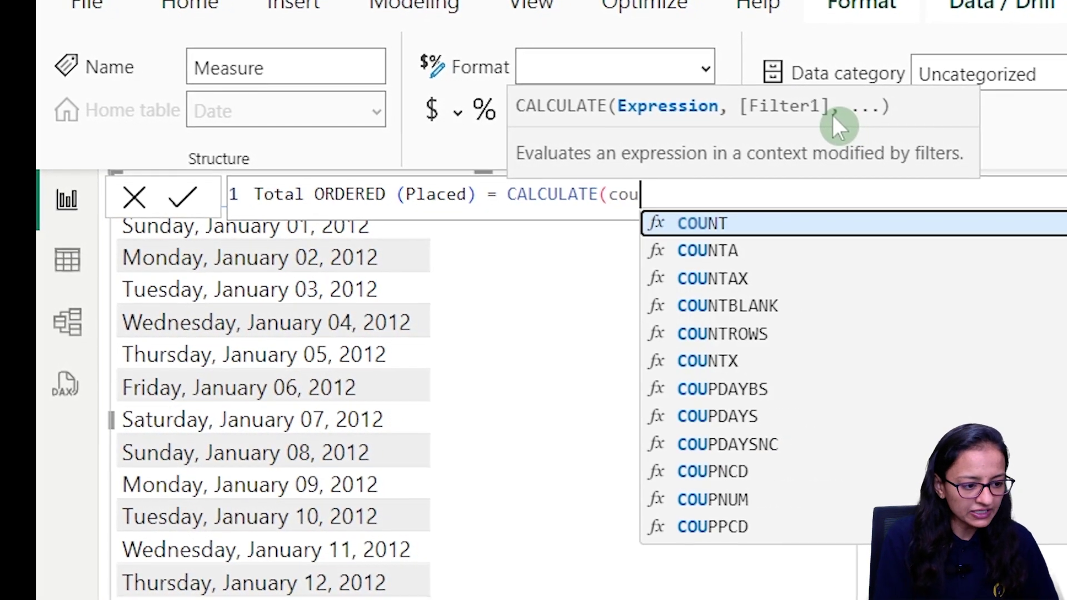
pyautogui.press('Tab')
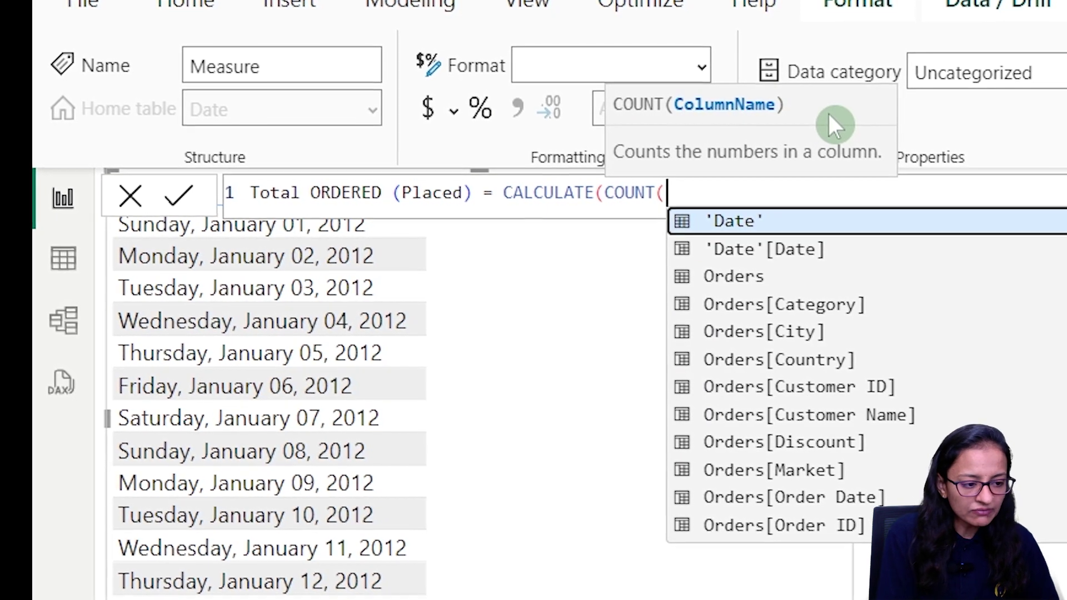
pyautogui.write('order')
pyautogui.press('Down')
pyautogui.press('Down')
pyautogui.press('Down')
pyautogui.press('Down')
pyautogui.press('Down')
pyautogui.press('Down')
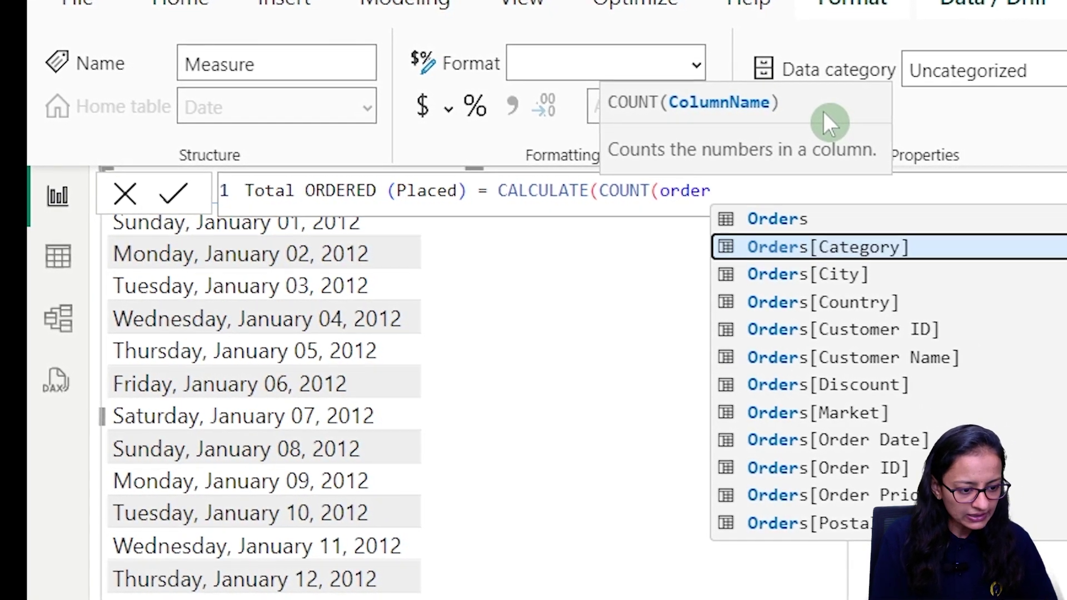
pyautogui.press('Down')
pyautogui.press('Down')
pyautogui.press('Down')
pyautogui.press('Tab')
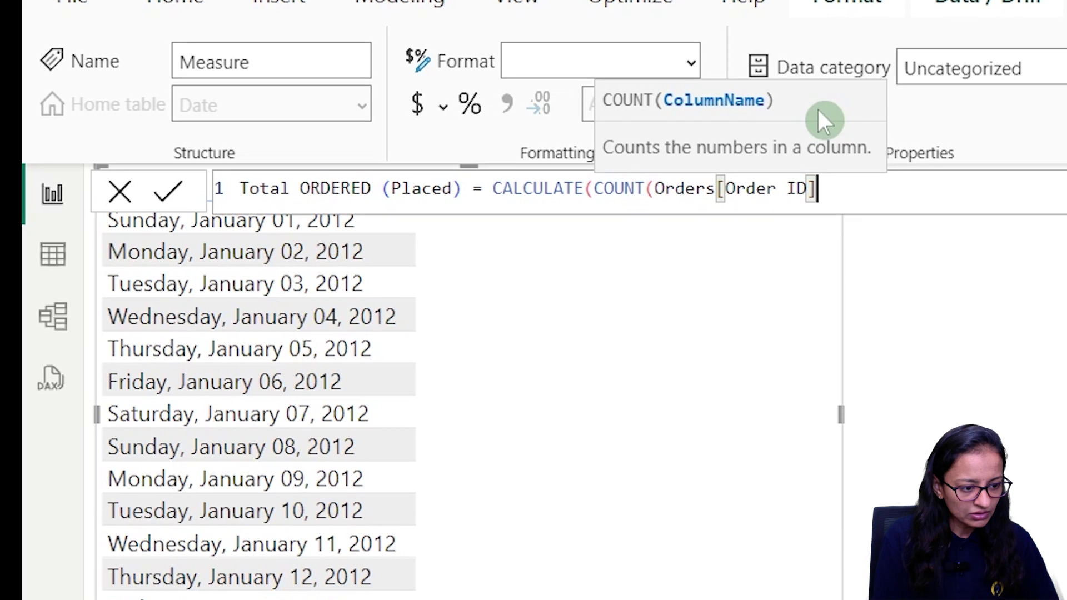
pyautogui.write('),')
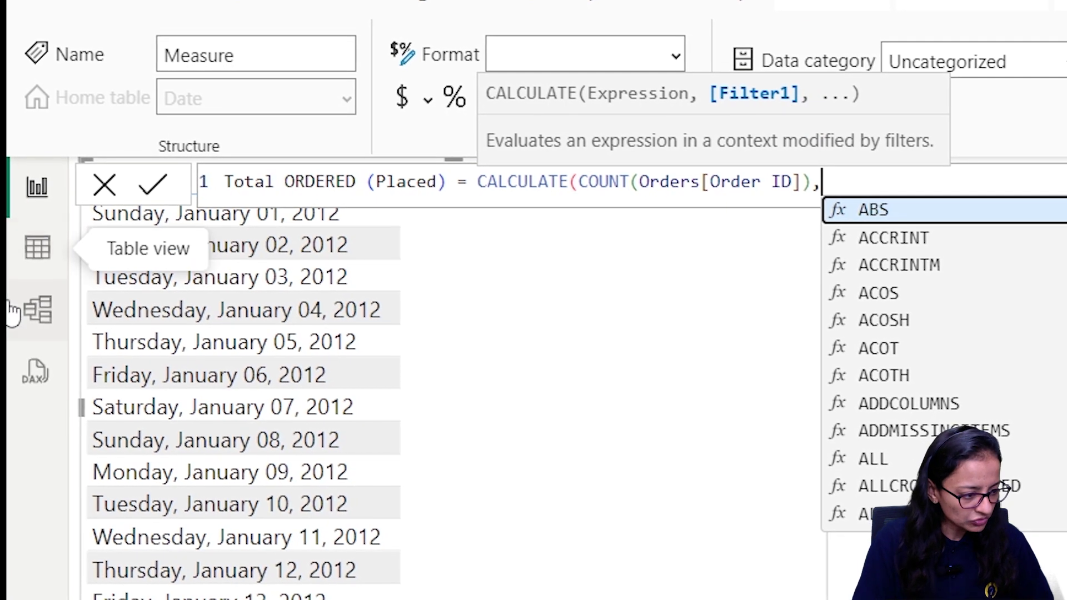
# - Examine the active relationship between the Date and Orders tables in the model view, closing its settings without changes
pyautogui.click(31, 309)
pyautogui.write(')')
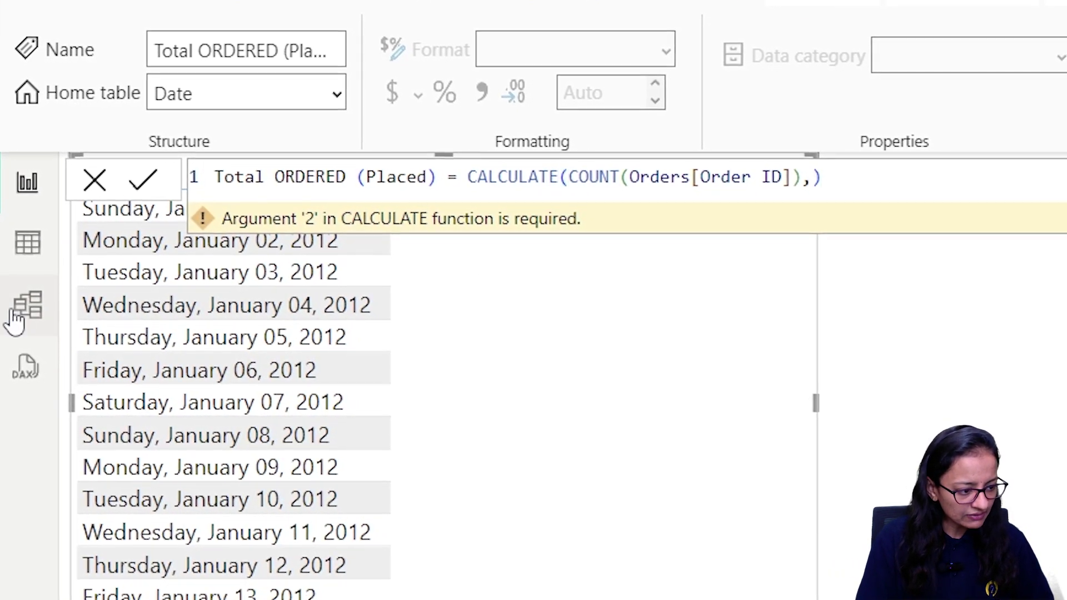
pyautogui.click(29, 307)
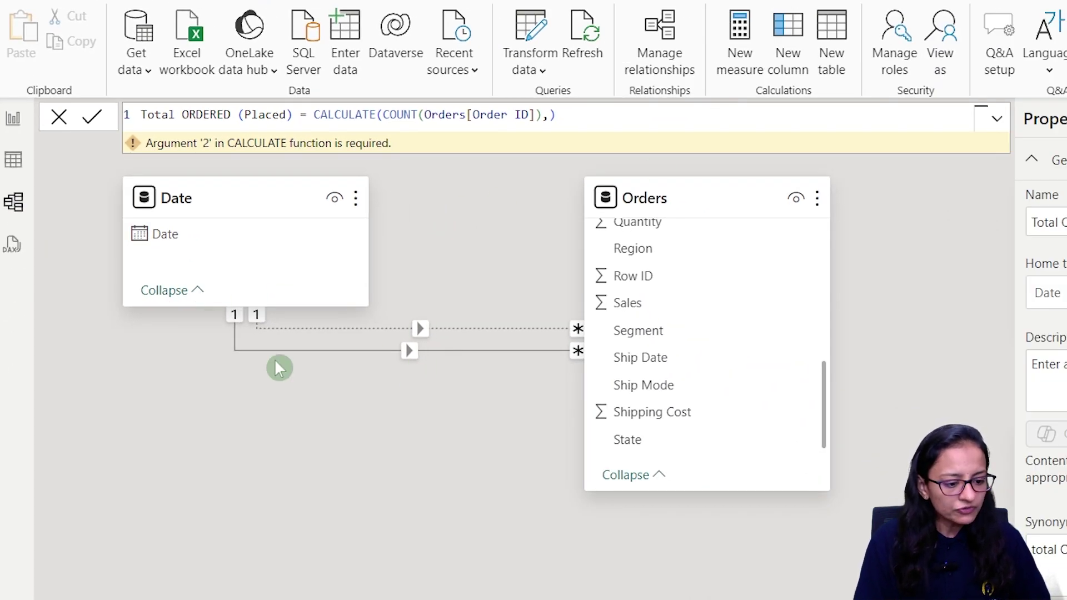
pyautogui.click(486, 350)
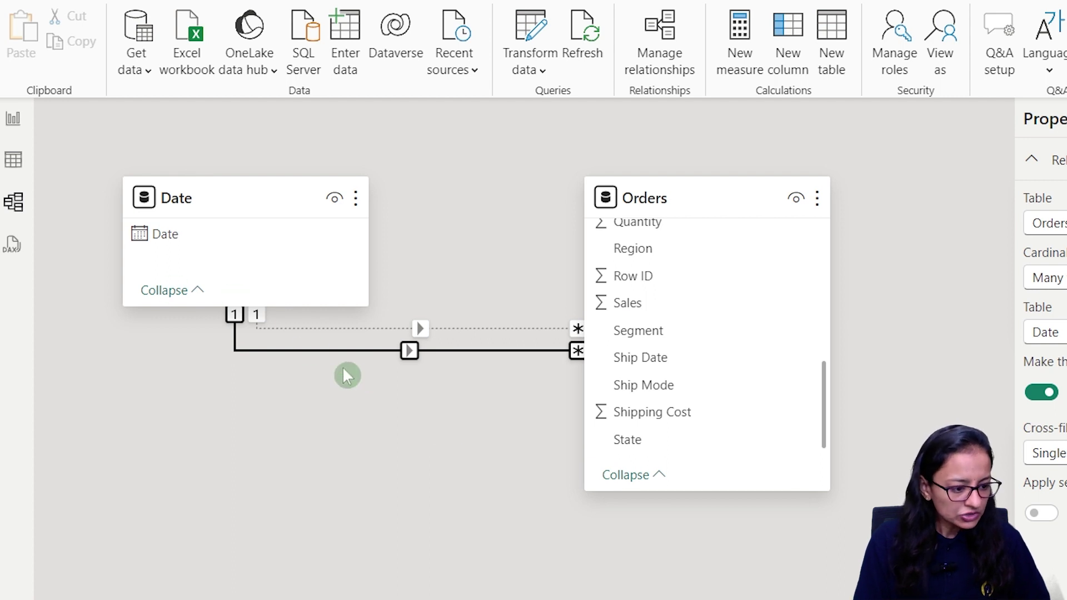
pyautogui.doubleClick(349, 351)
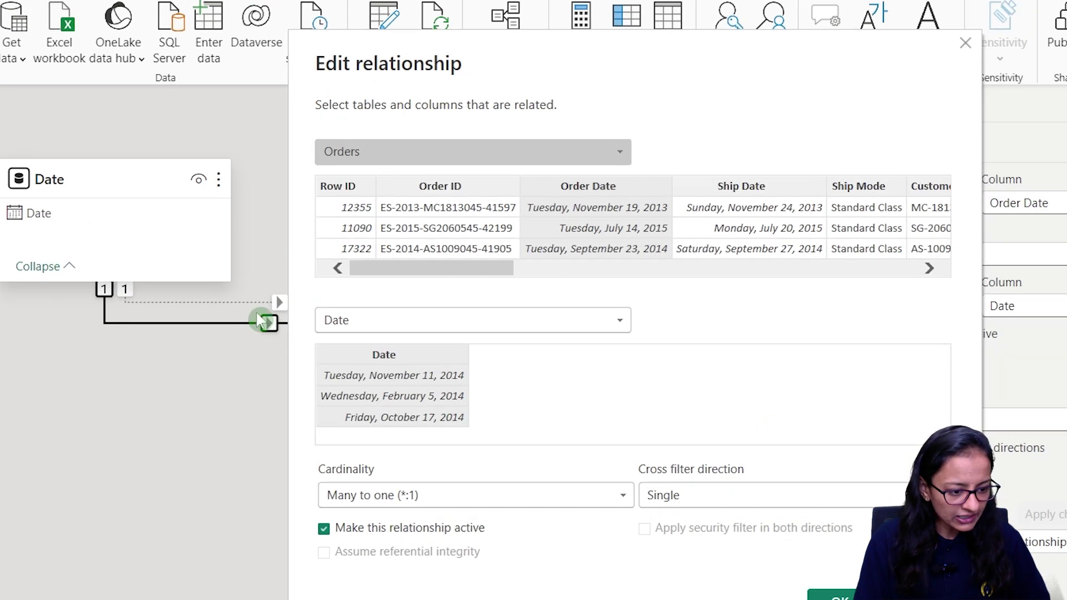
pyautogui.moveTo(285, 256); pyautogui.dragTo(377, 269)
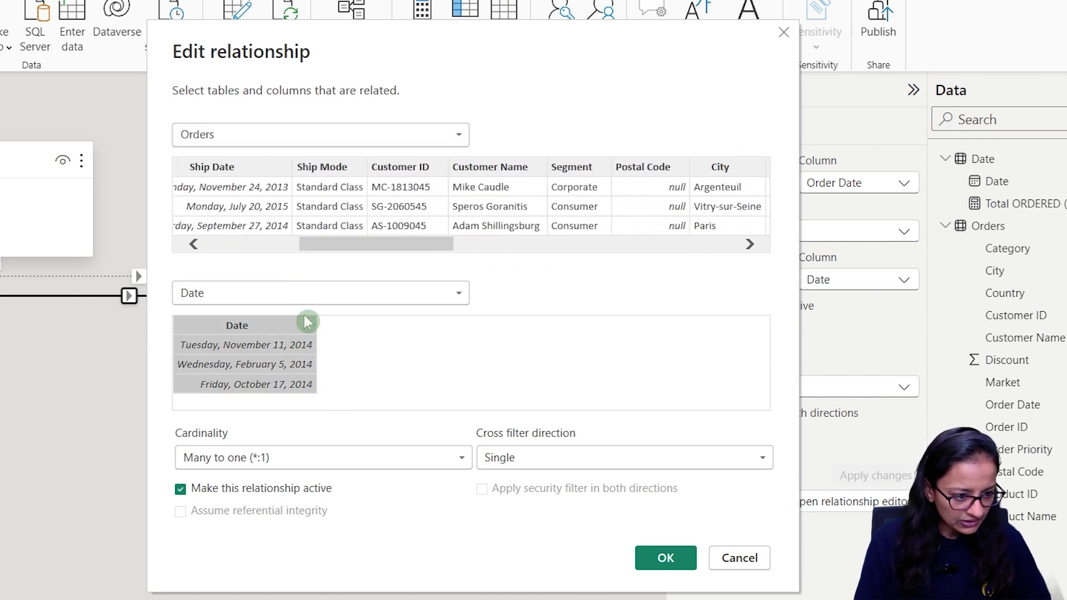
pyautogui.click(304, 297)
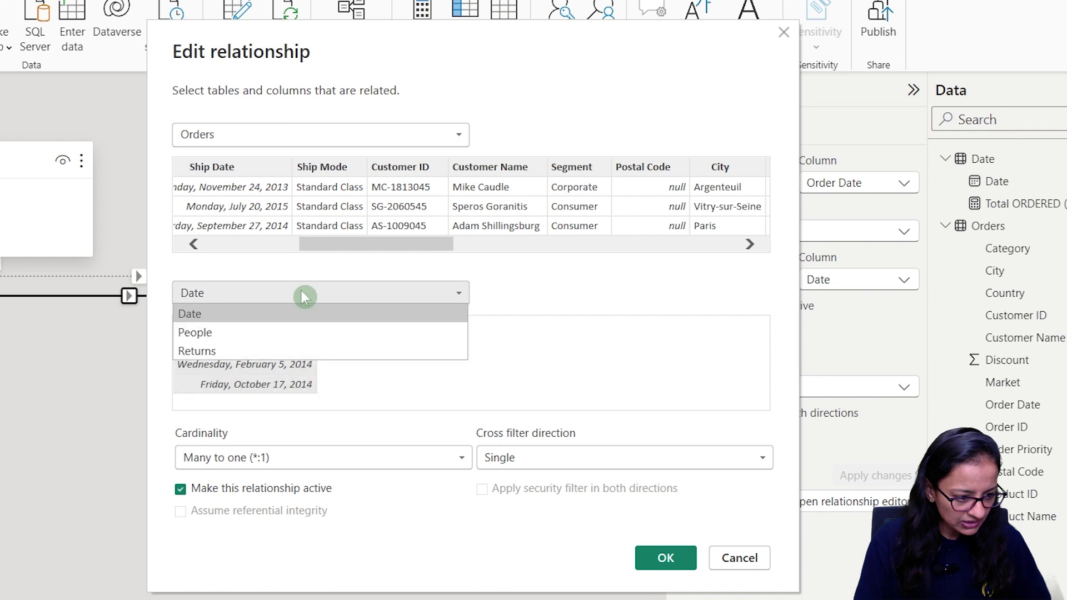
pyautogui.click(159, 306)
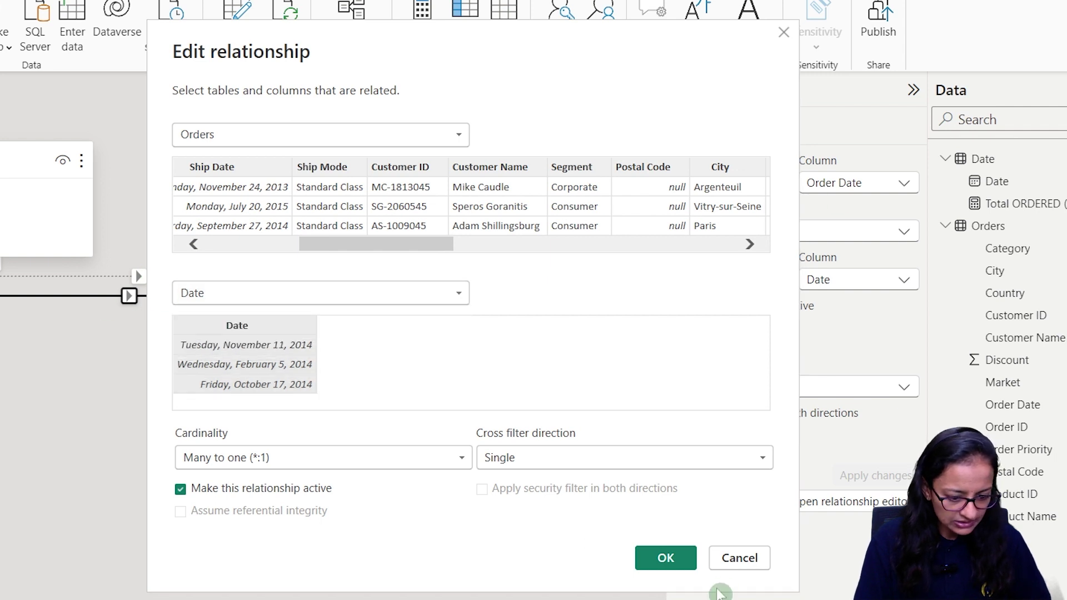
pyautogui.click(729, 560)
pyautogui.scroll(5, 725, 389)
pyautogui.scroll(-3, 733, 373)
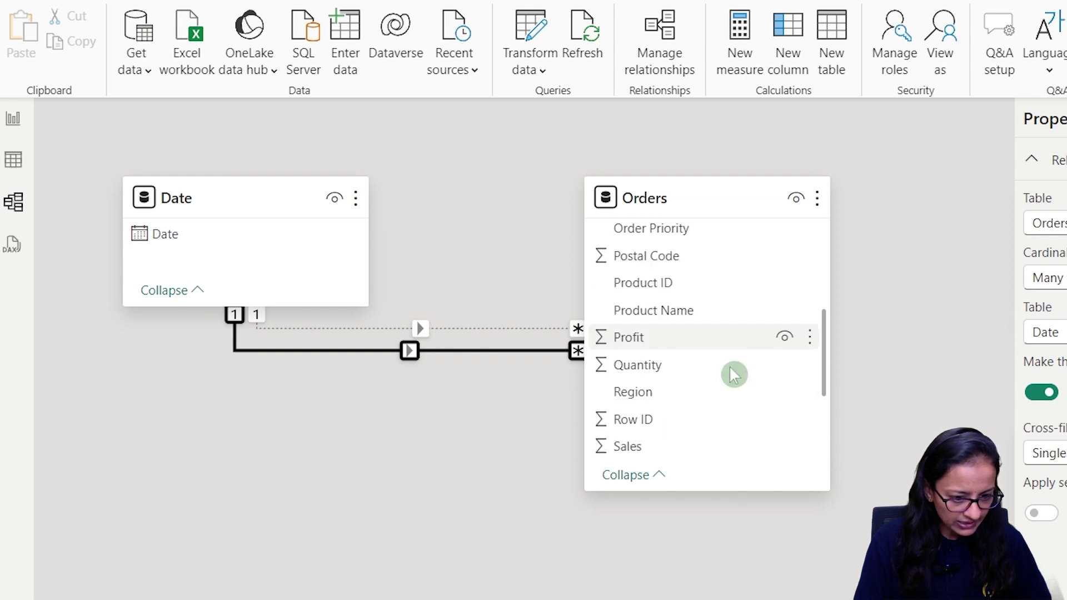
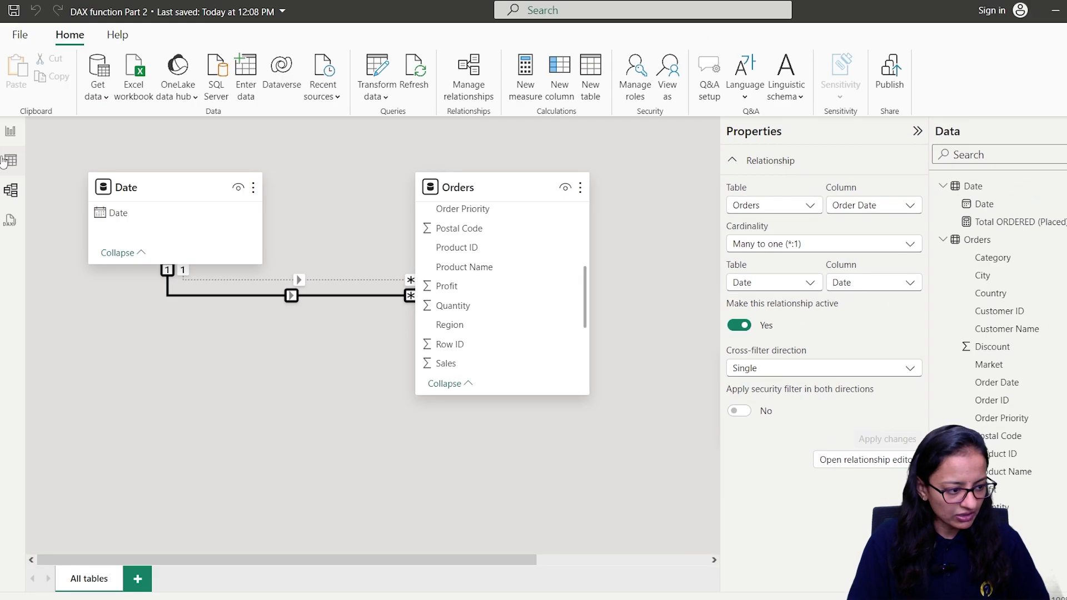
# - Return to the report view and add USERELATIONSHIP as the CALCULATE filter, with 'Date'[Date] as its first column
pyautogui.click(10, 132)
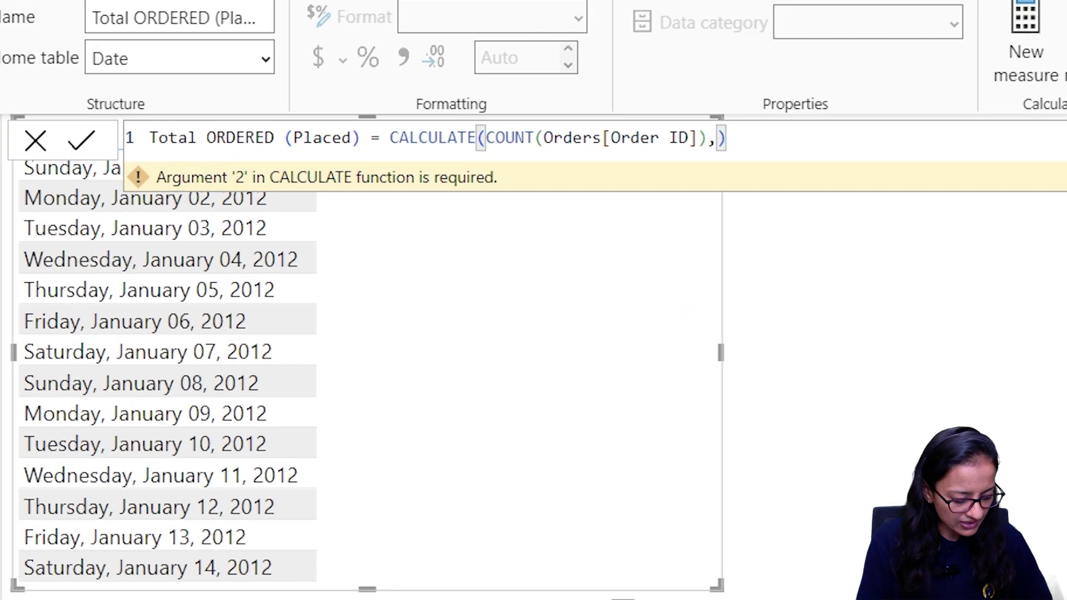
pyautogui.write('use')
pyautogui.press('Down')
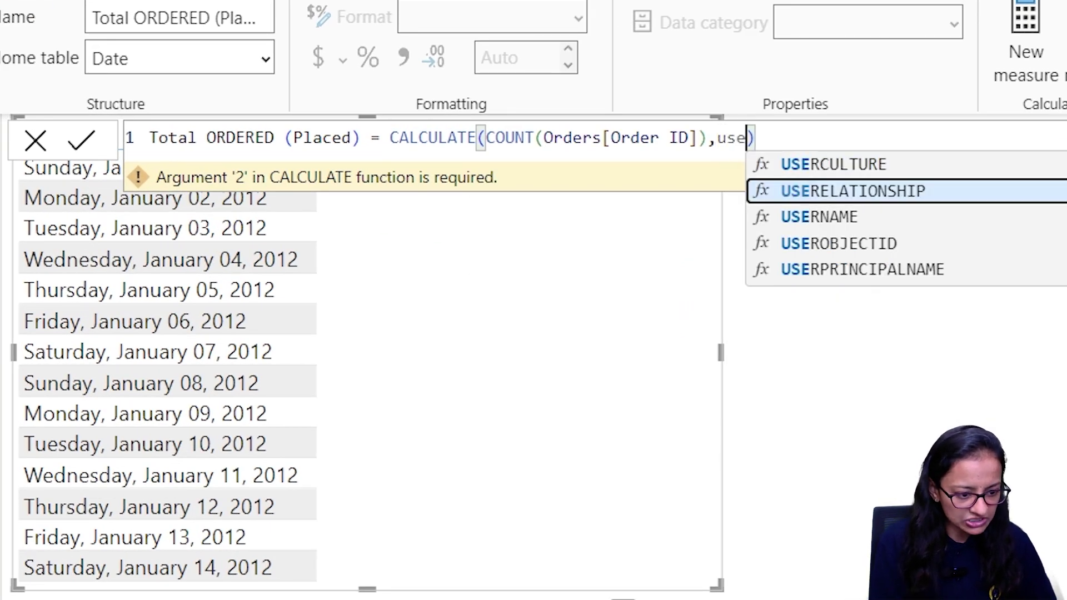
pyautogui.press('Tab')
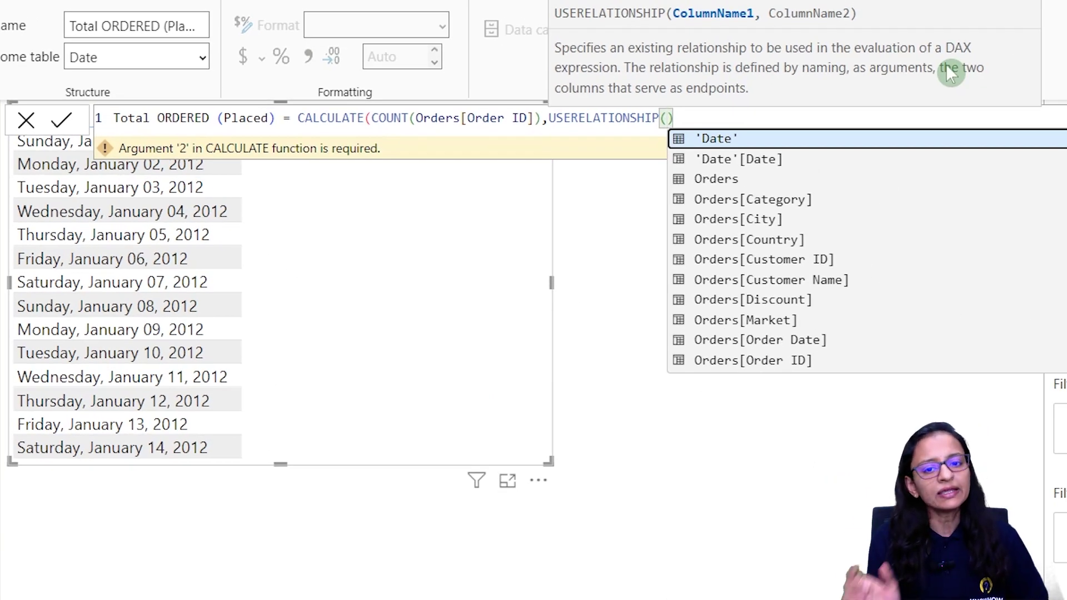
pyautogui.press('Down')
pyautogui.press('Tab')
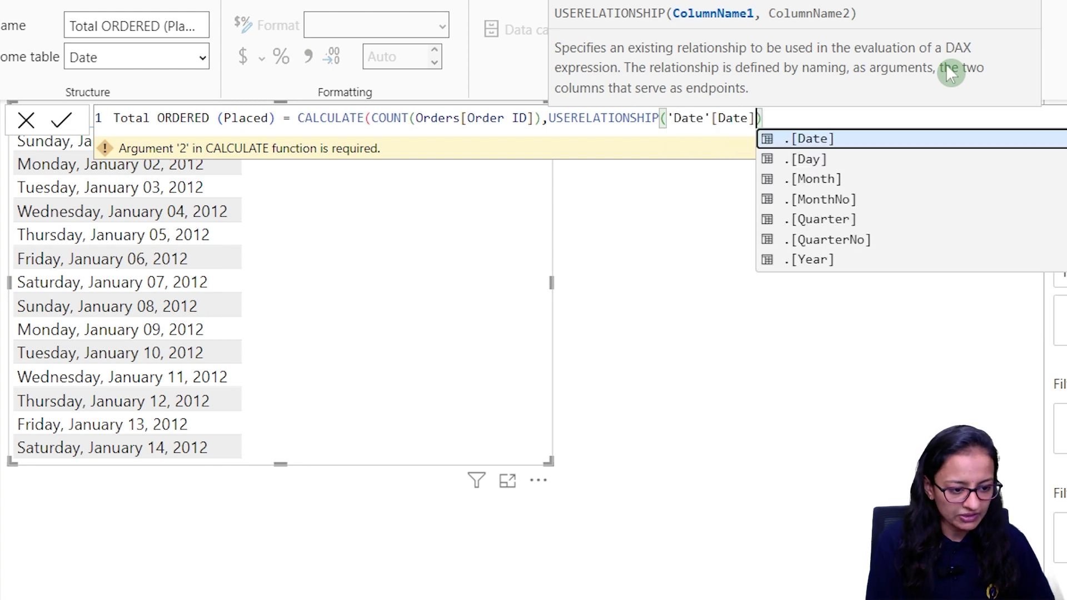
pyautogui.write(',')
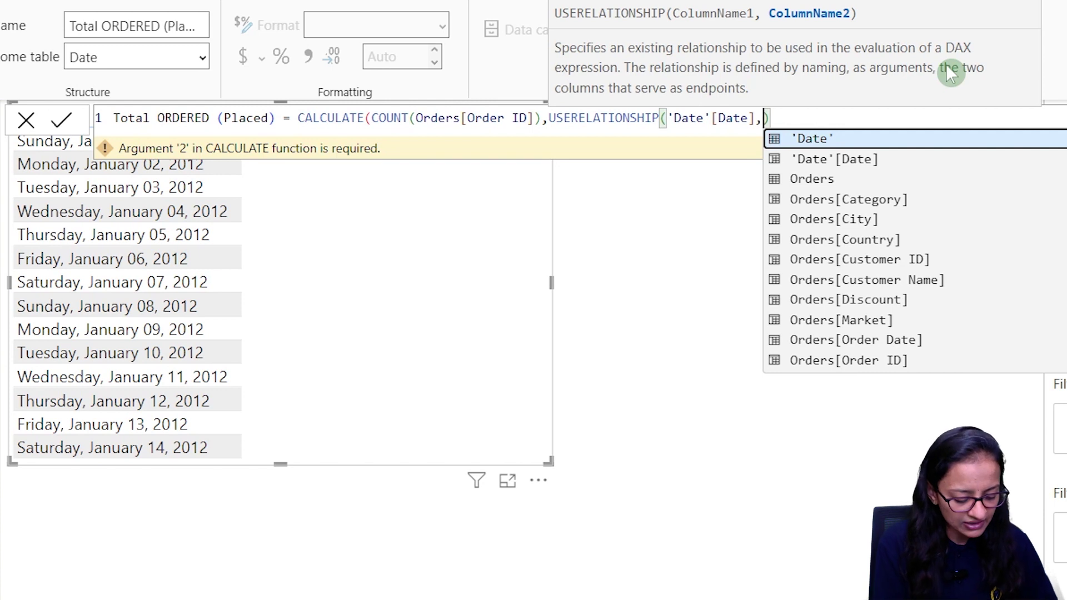
# - Complete USERELATIONSHIP with Orders[Order Date] as its second column and commit the measure
pyautogui.write('order')
pyautogui.press('Down')
pyautogui.press('Down')
pyautogui.press('Down')
pyautogui.press('Down')
pyautogui.press('Down')
pyautogui.press('Down')
pyautogui.press('Down')
pyautogui.press('Down')
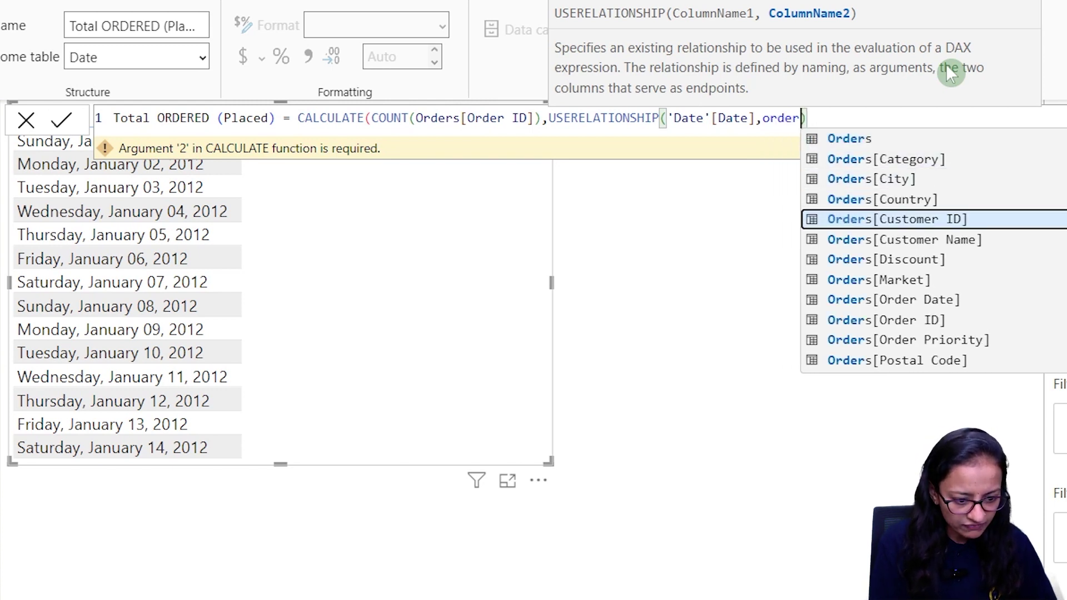
pyautogui.press('Tab')
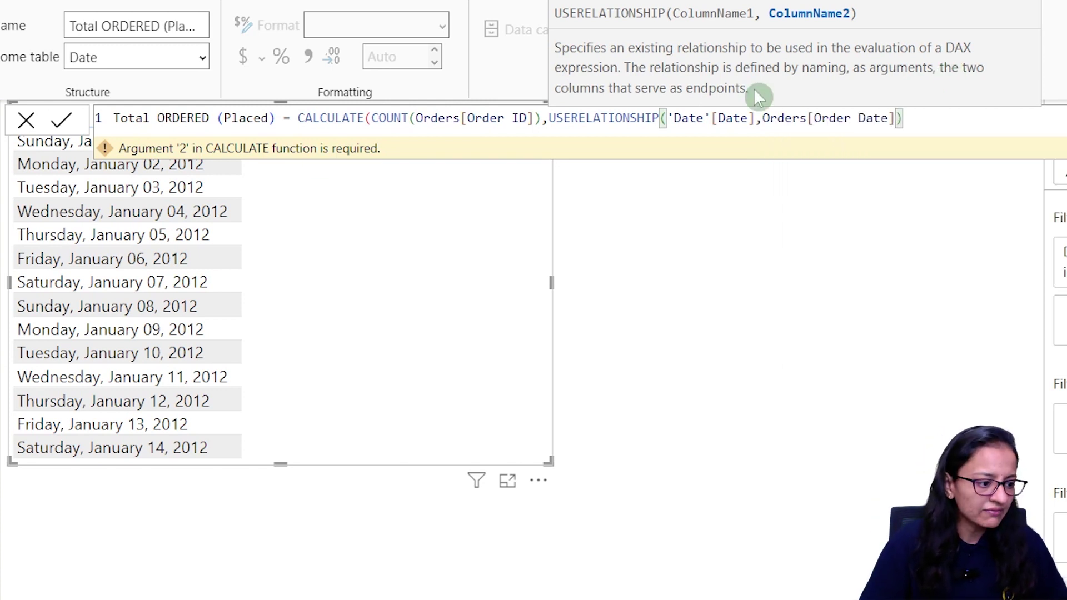
pyautogui.click(60, 119)
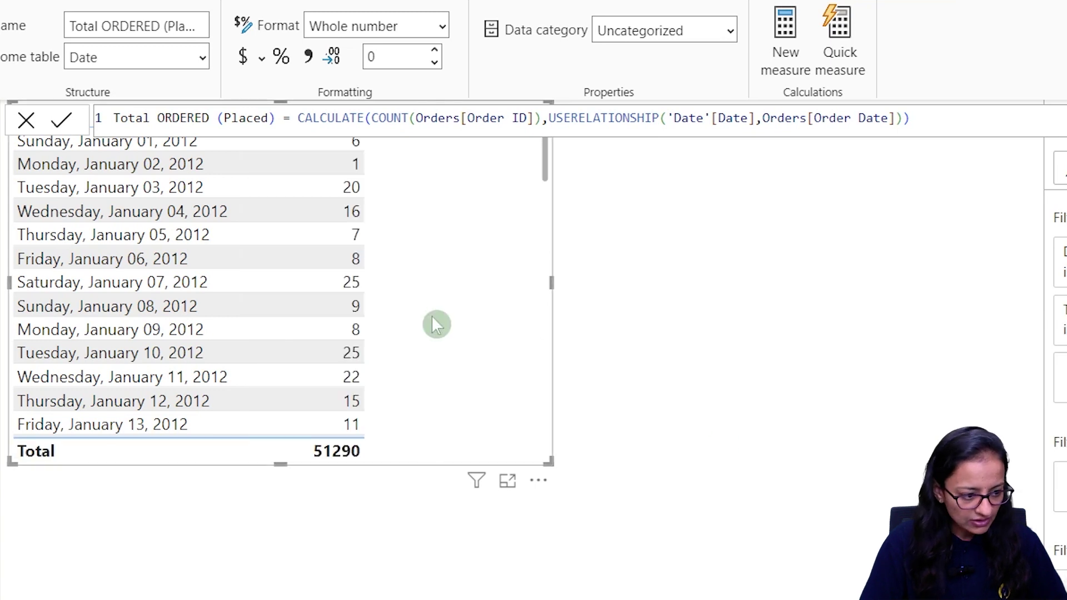
# - Reposition the table visual on the report canvas and create a new measure in the Date table
pyautogui.scroll(3, 516, 420)
pyautogui.moveTo(512, 420); pyautogui.dragTo(593, 398)
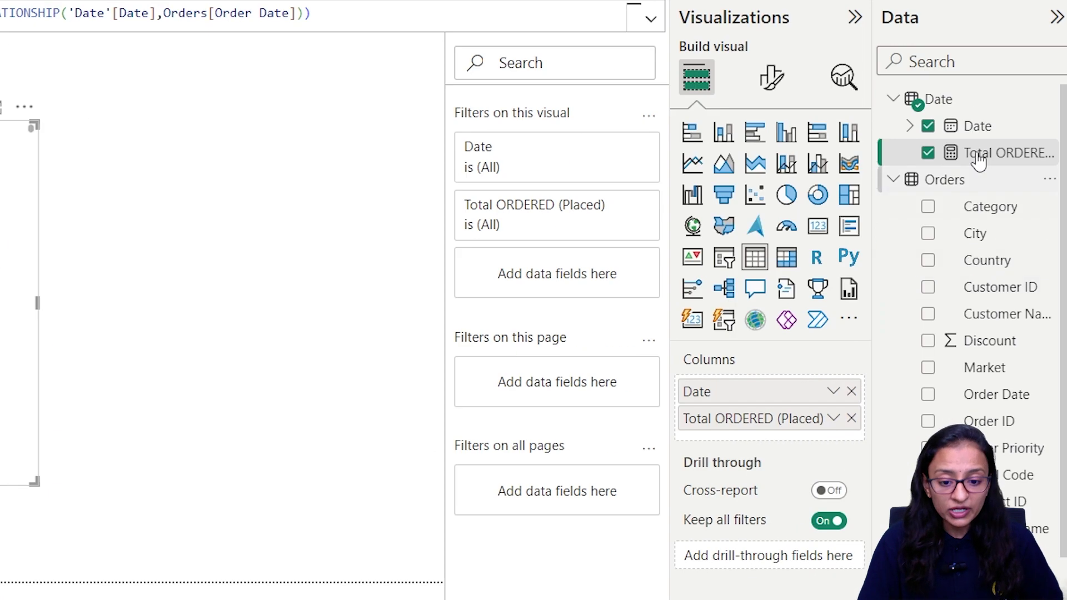
pyautogui.rightClick(942, 100)
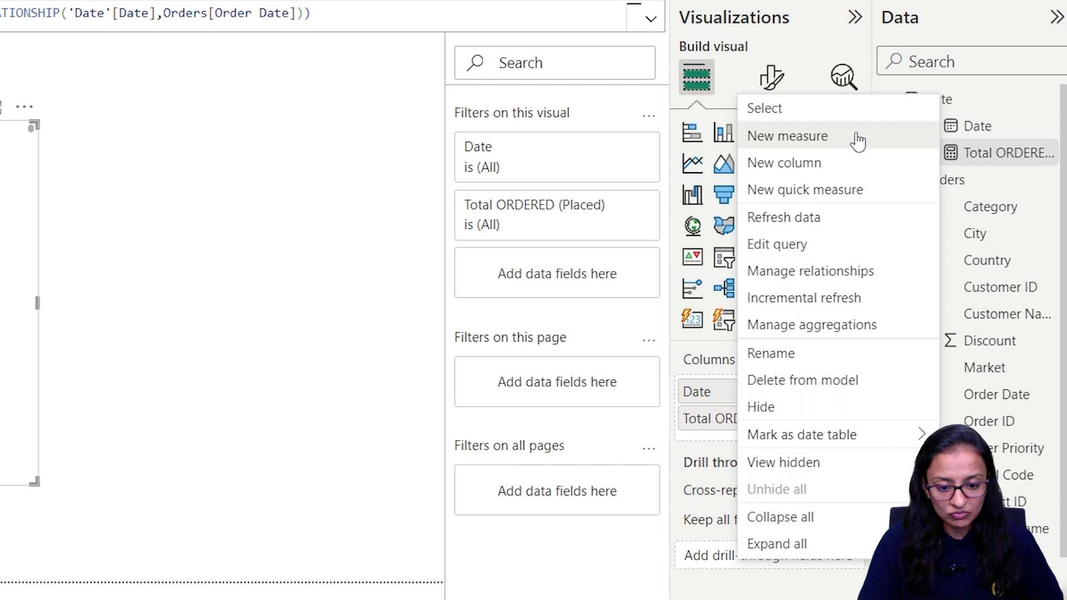
pyautogui.click(856, 137)
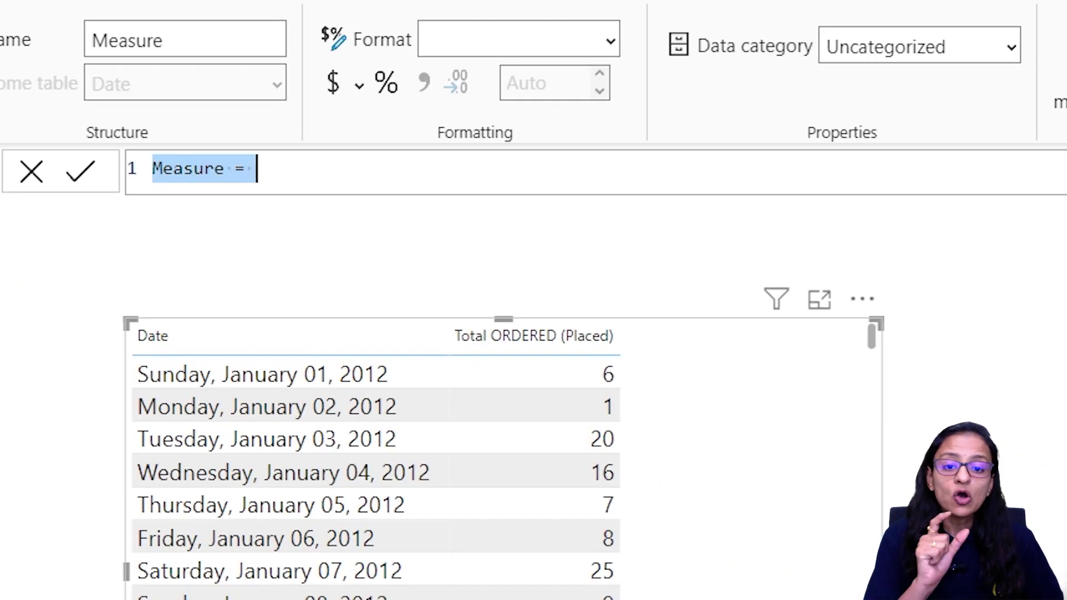
# - Replace the default measure name with TOTAL ORDERED (Shipped)
pyautogui.press('BackSpace')
pyautogui.write('TOTAL ORDE')
pyautogui.press('BackSpace')
pyautogui.press('BackSpace')
pyautogui.write('DER')
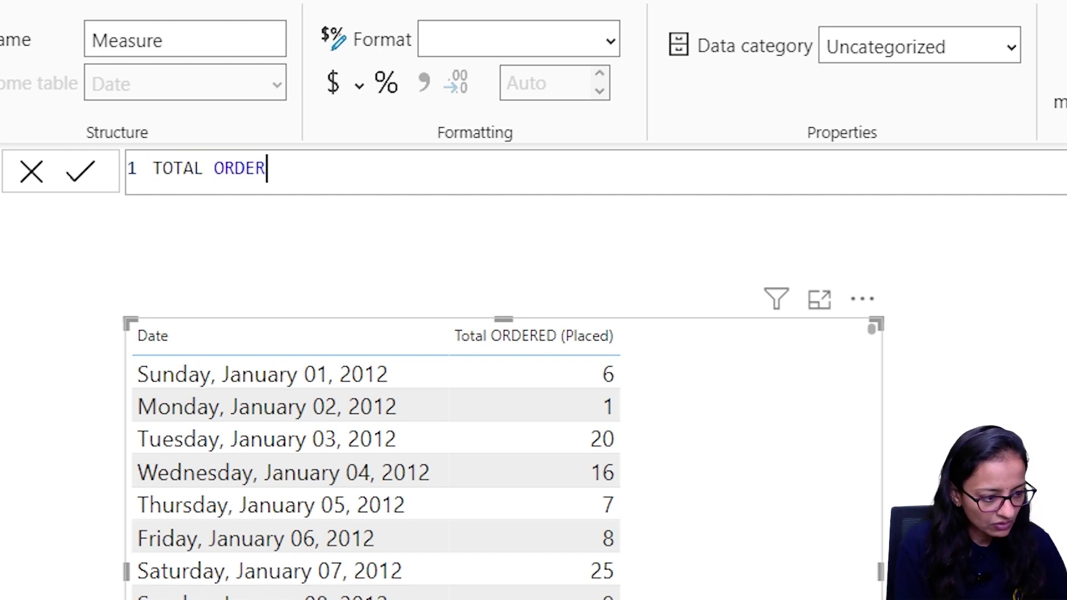
pyautogui.write('ED (S')
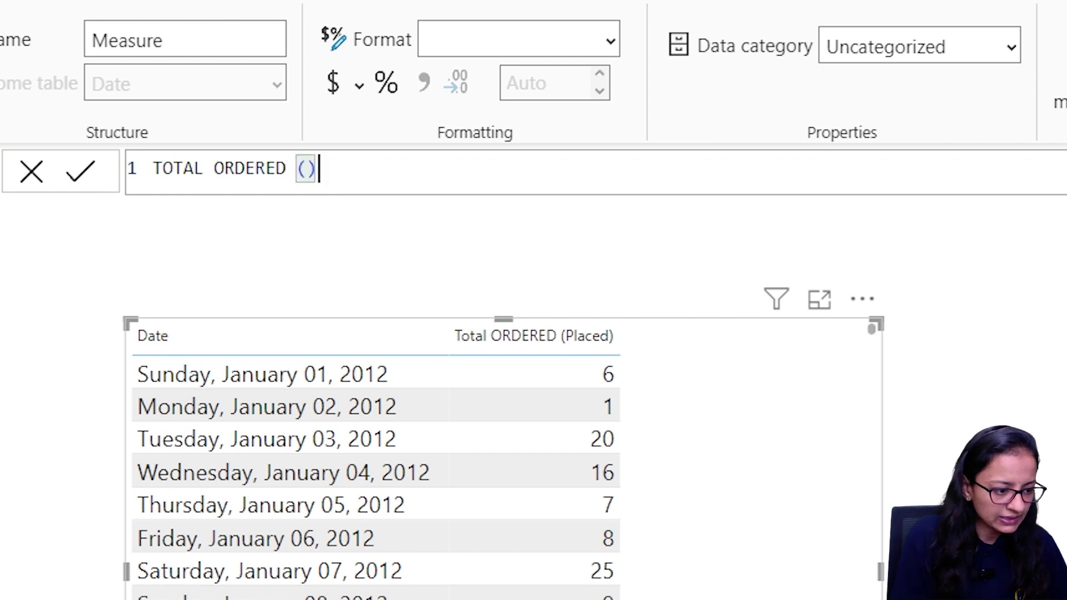
pyautogui.write('hipped) ')
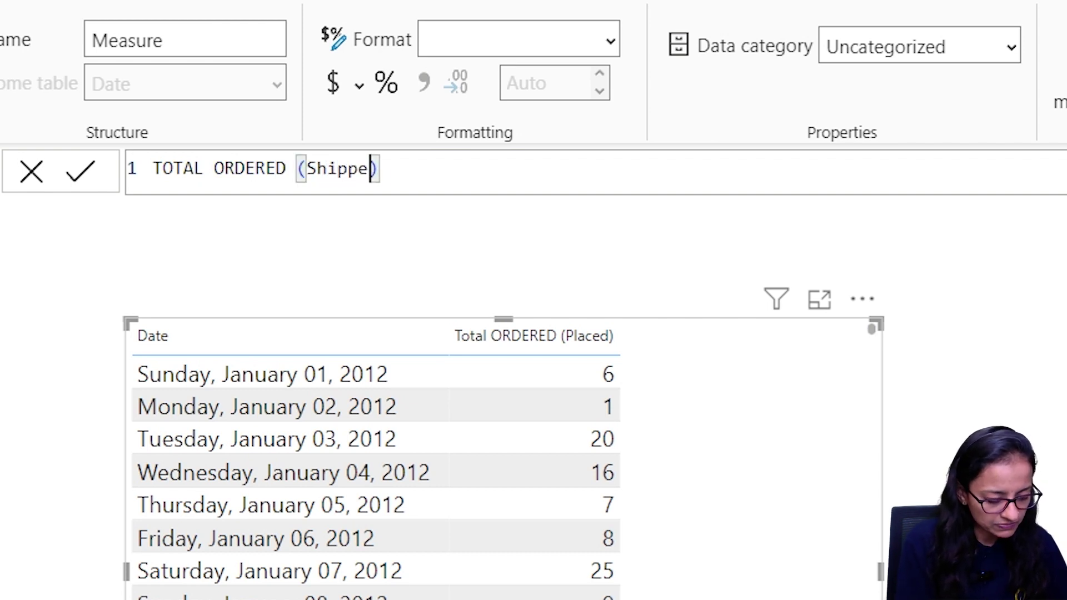
# - Begin the shipped measure's formula with CALCULATE, using a COUNT of Orders[Order ID] as its expression
pyautogui.write('= ca')
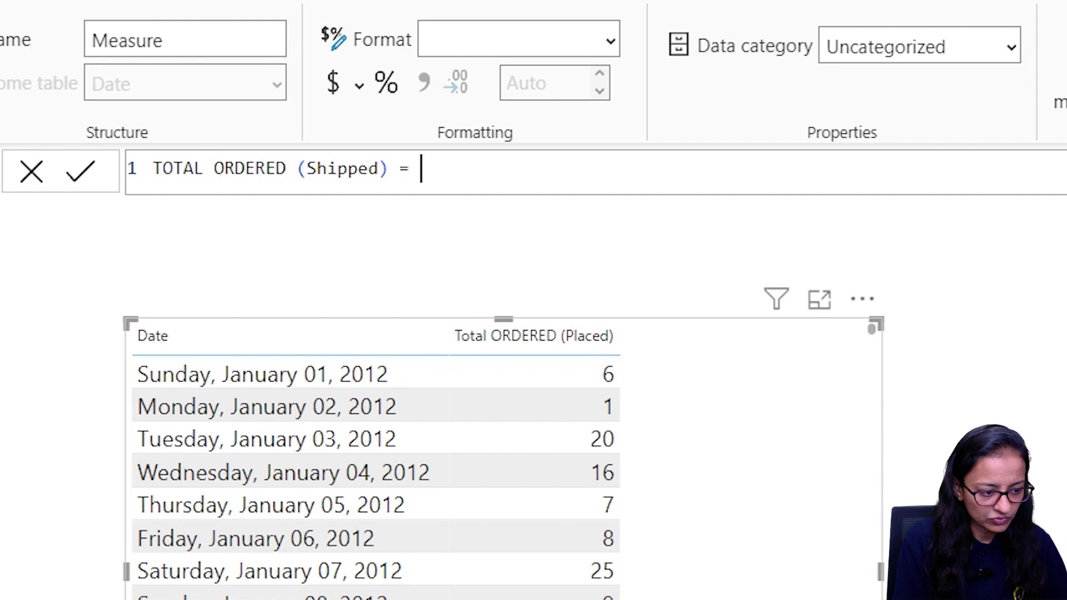
pyautogui.press('Tab')
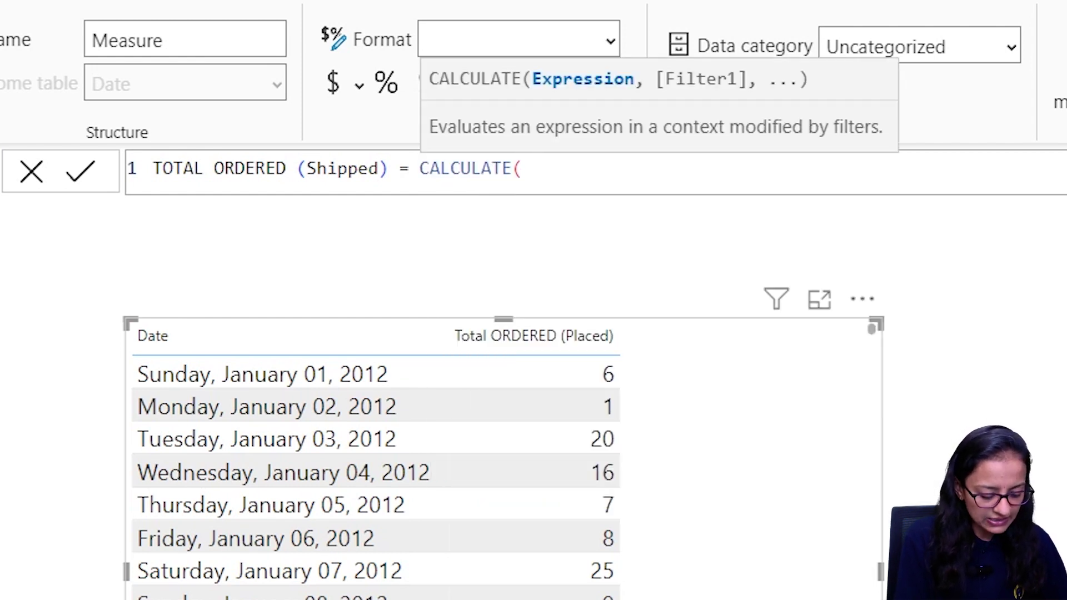
pyautogui.write('s')
pyautogui.press('BackSpace')
pyautogui.write('cou')
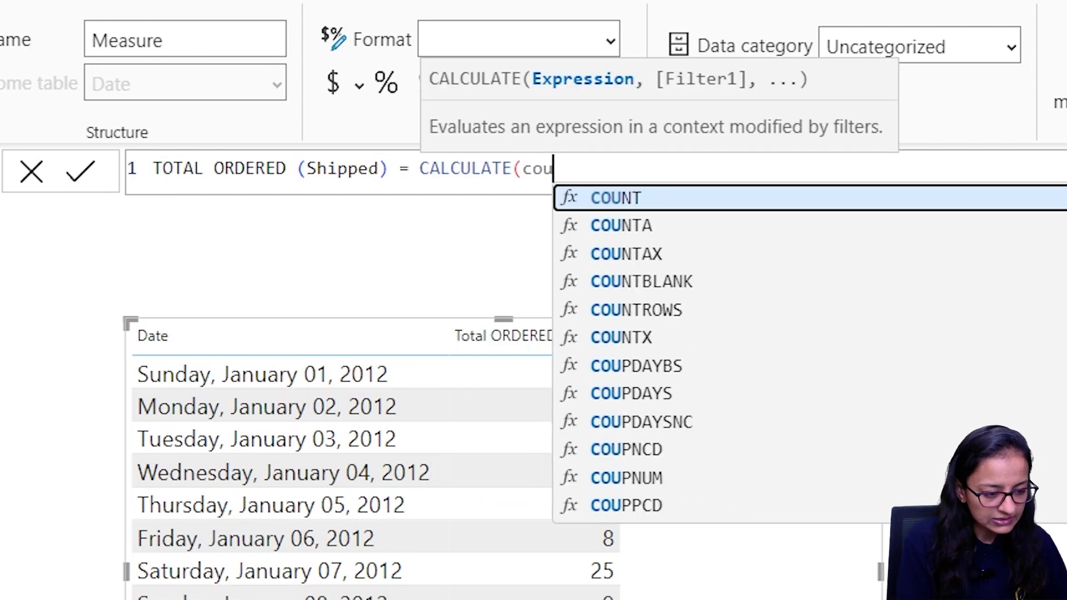
pyautogui.press('Tab')
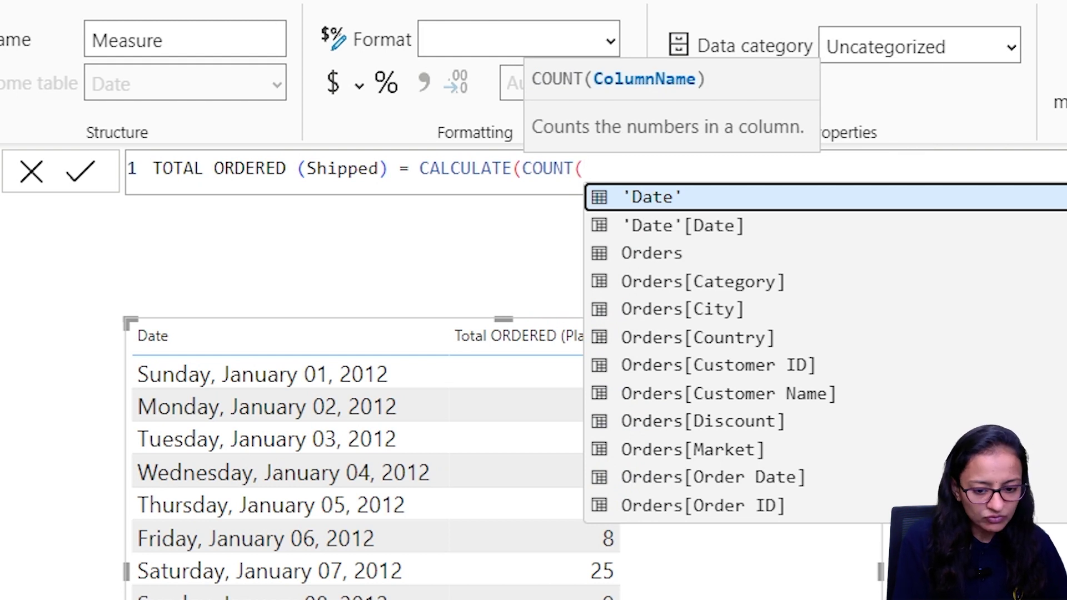
pyautogui.press('Down')
pyautogui.press('Down')
pyautogui.press('Down')
pyautogui.press('Down')
pyautogui.press('Down')
pyautogui.press('Down')
pyautogui.press('Down')
pyautogui.press('Down')
pyautogui.press('Up')
pyautogui.press('Down')
pyautogui.press('Down')
pyautogui.press('Down')
pyautogui.press('Down')
pyautogui.press('Tab')
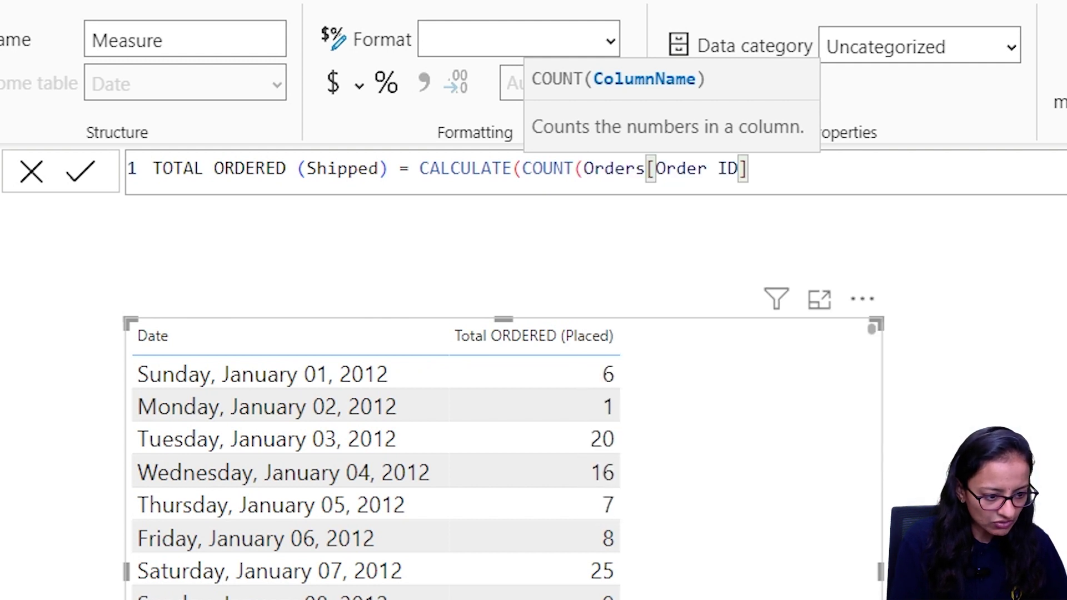
# - Close the COUNT and add USERELATIONSHIP as the filter argument, with 'Date'[Date] as its first column
pyautogui.write('),use')
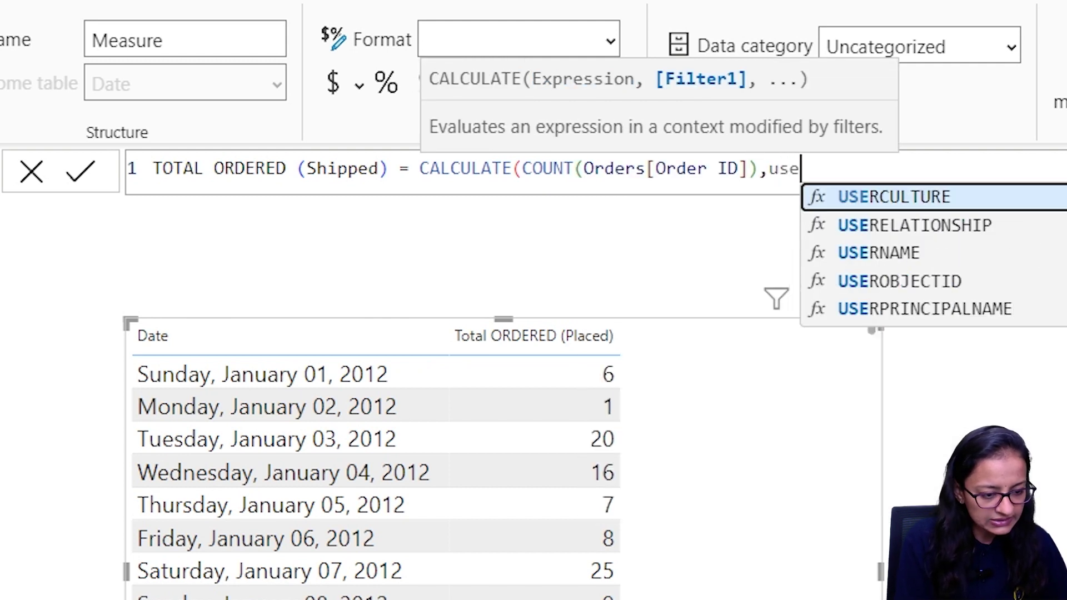
pyautogui.press('Down')
pyautogui.press('Down')
pyautogui.press('Up')
pyautogui.press('Tab')
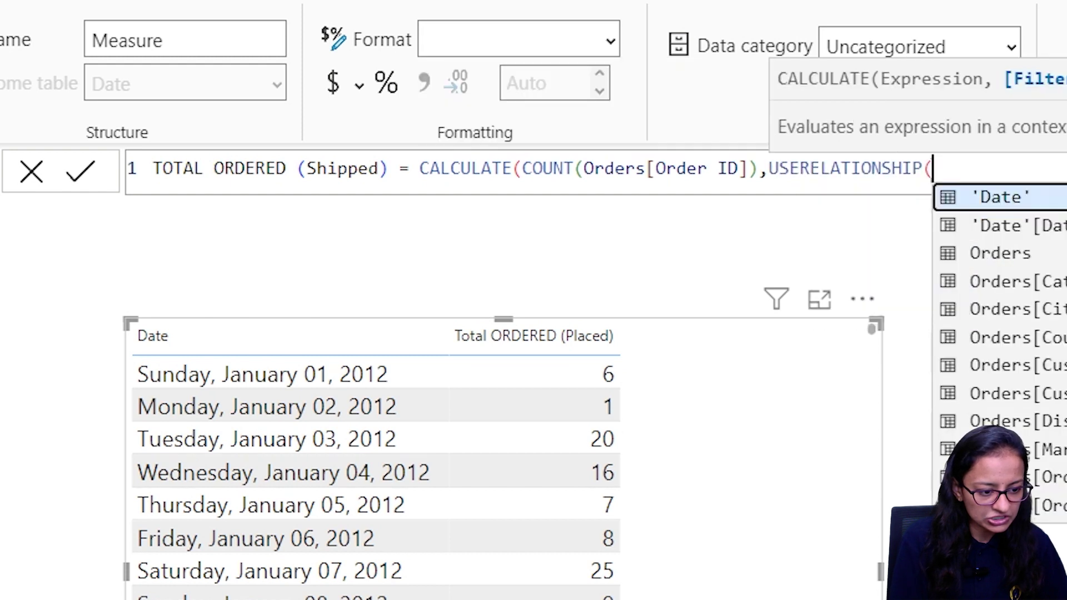
pyautogui.press('Down')
pyautogui.press('Tab')
pyautogui.write(',')
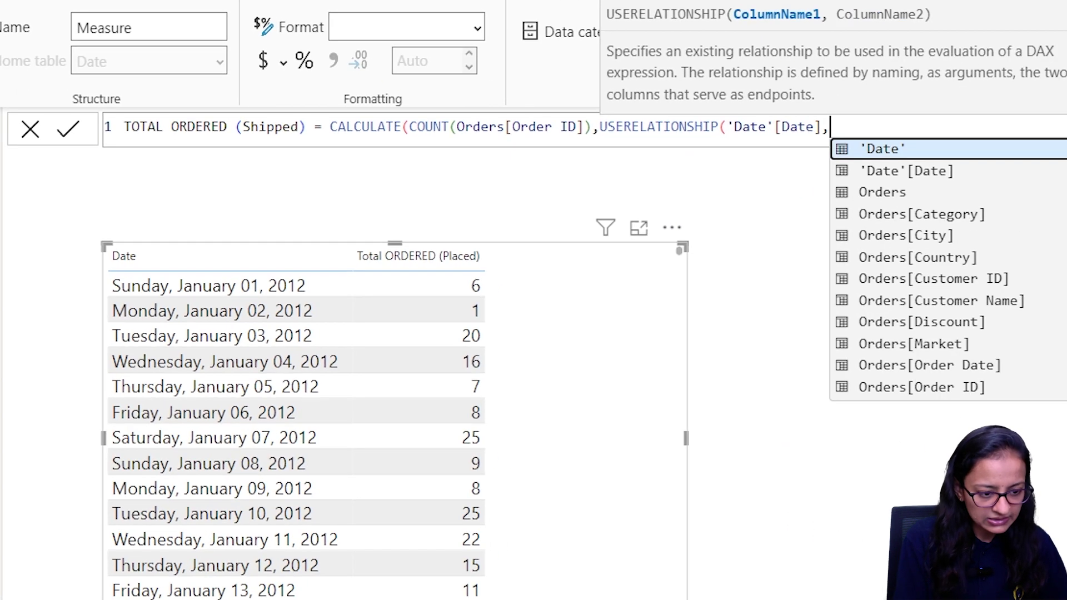
# - Set Orders[Ship Date] as the second USERELATIONSHIP column, close both functions and commit the measure
pyautogui.write('shi')
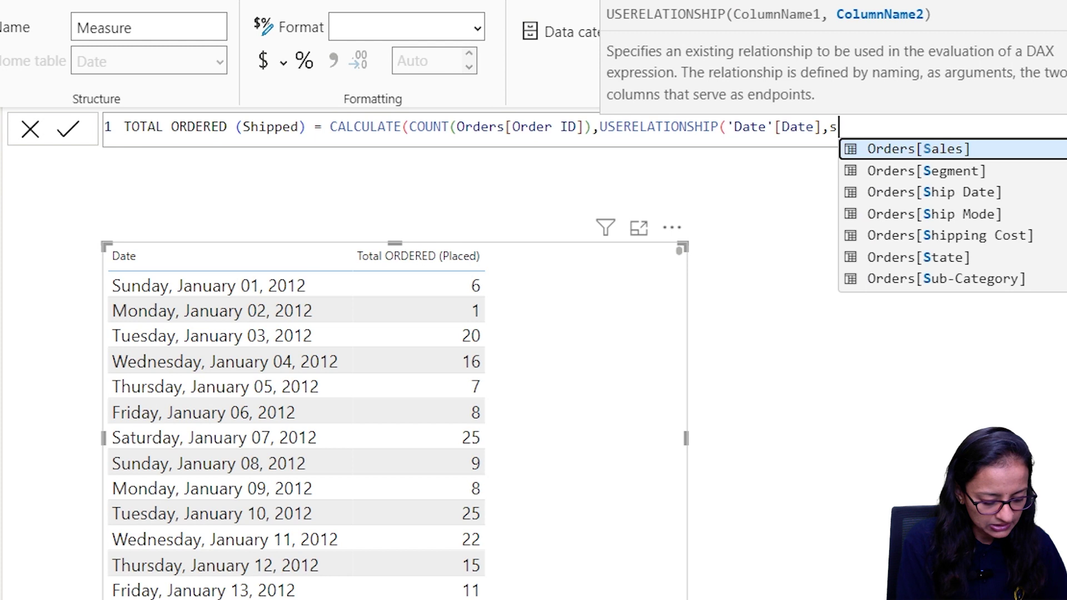
pyautogui.press('Down')
pyautogui.press('Up')
pyautogui.press('Tab')
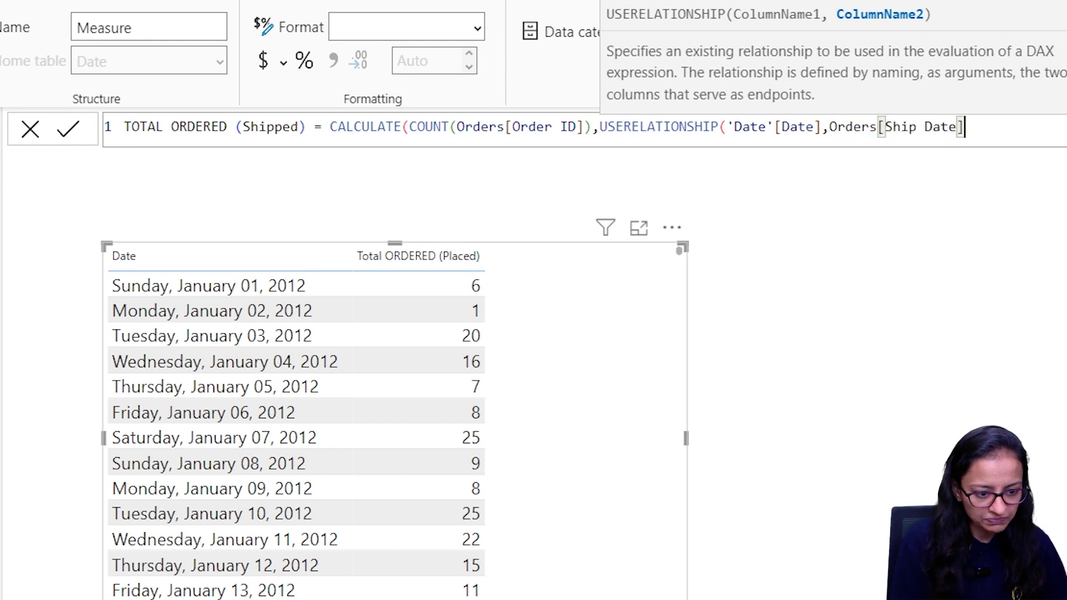
pyautogui.write(')')
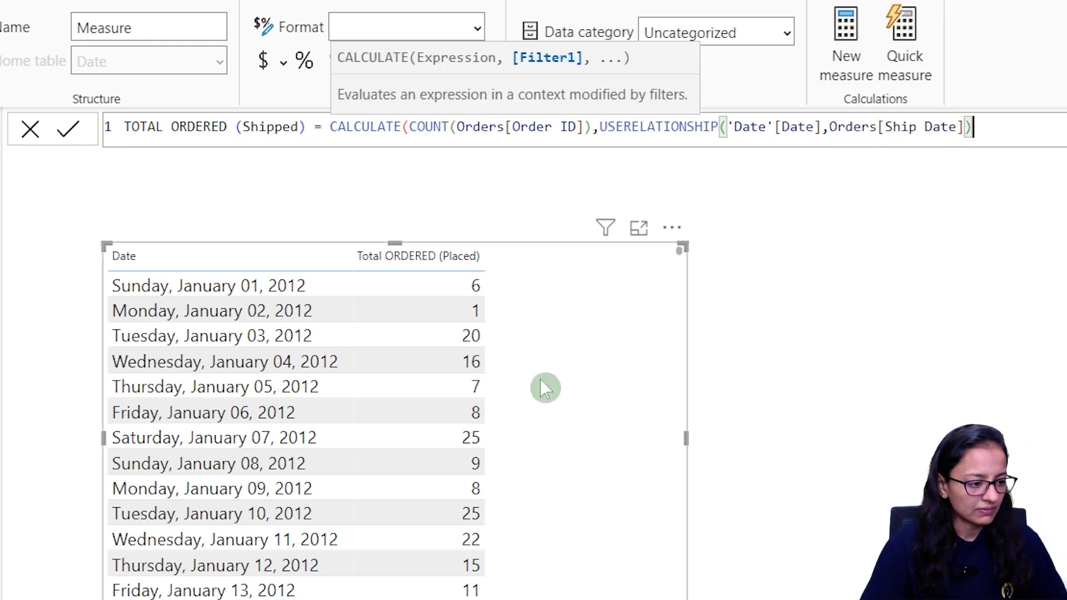
pyautogui.write(')')
pyautogui.click(74, 125)
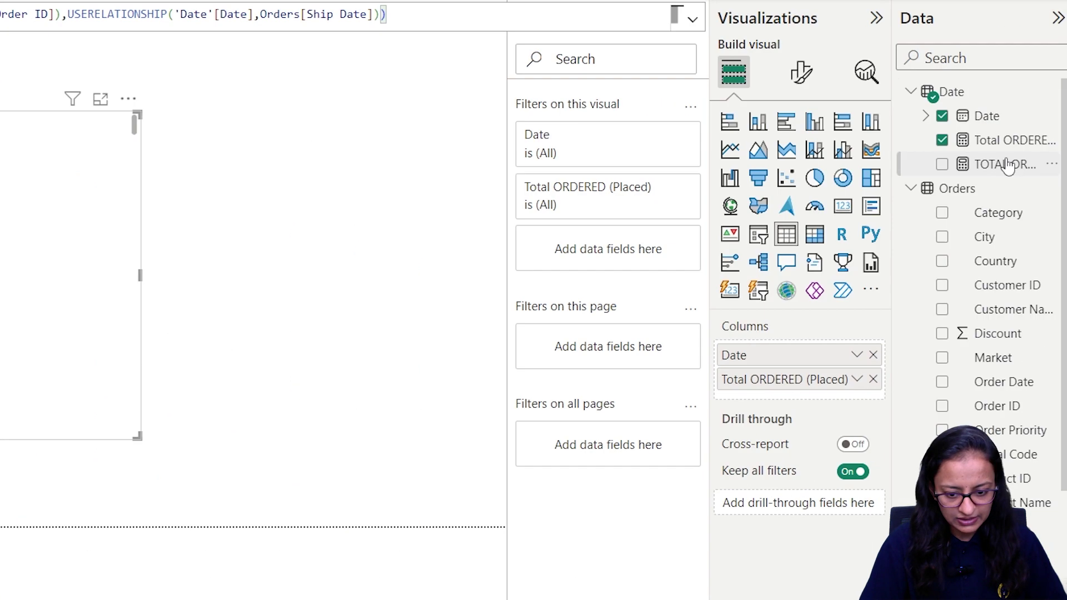
# - Add TOTAL ORDERED (Shipped) to the table visual after Total ORDERED (Placed) and compare the daily counts of both measures
pyautogui.moveTo(1008, 164); pyautogui.dragTo(794, 399)
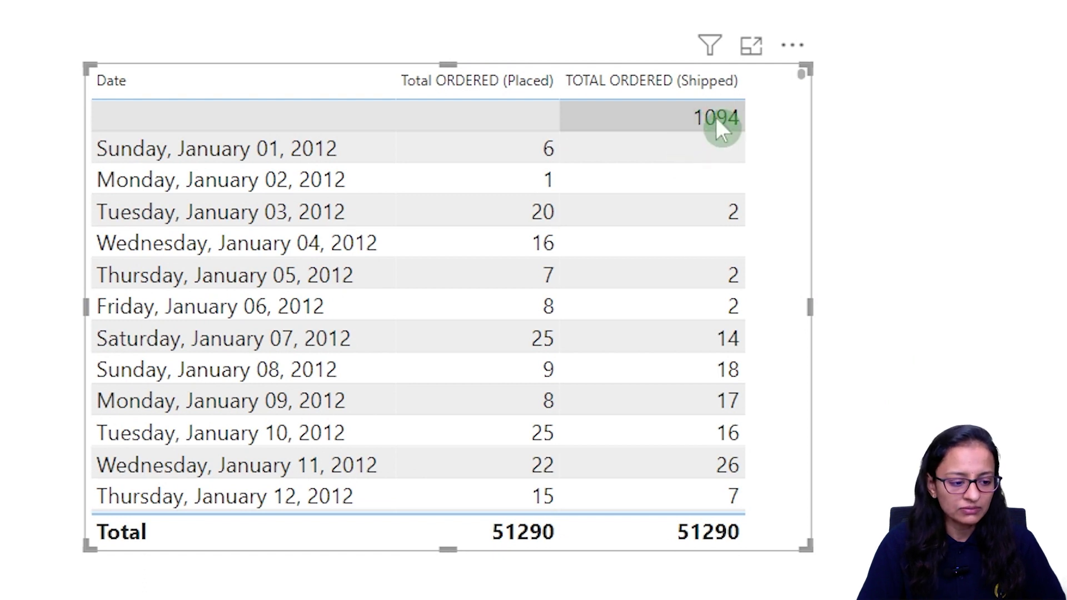
pyautogui.scroll(-3, 715, 286)
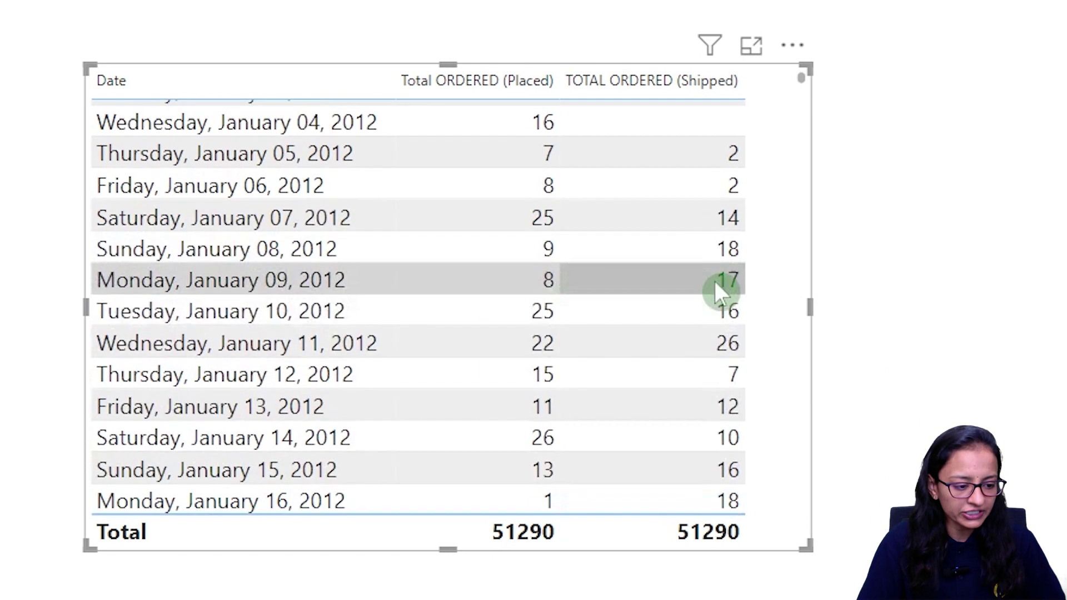
pyautogui.scroll(-5, 714, 279)
pyautogui.scroll(8, 714, 279)
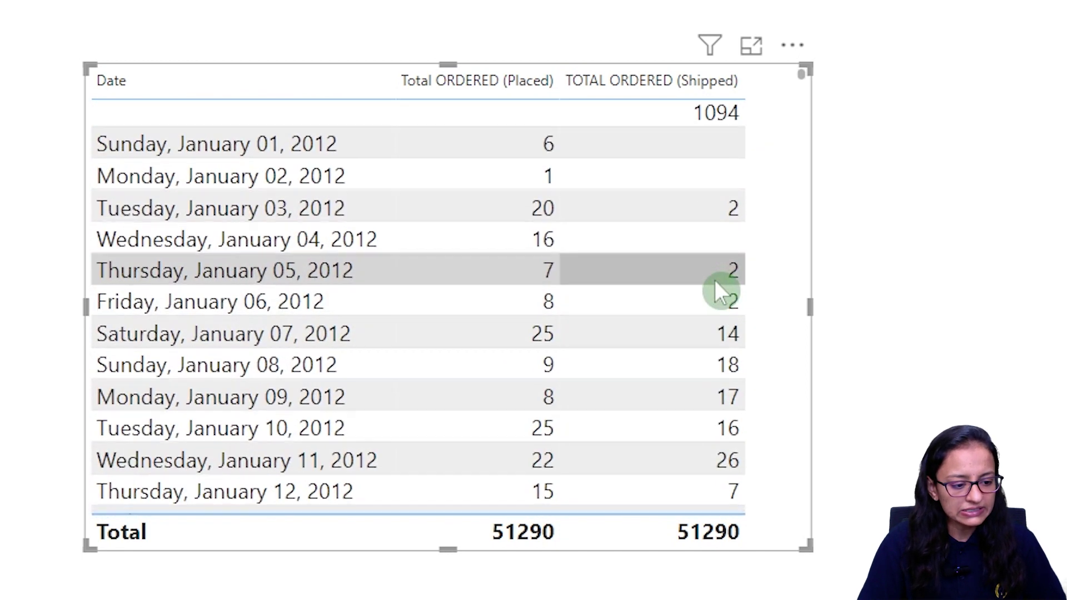
pyautogui.scroll(-3, 681, 253)
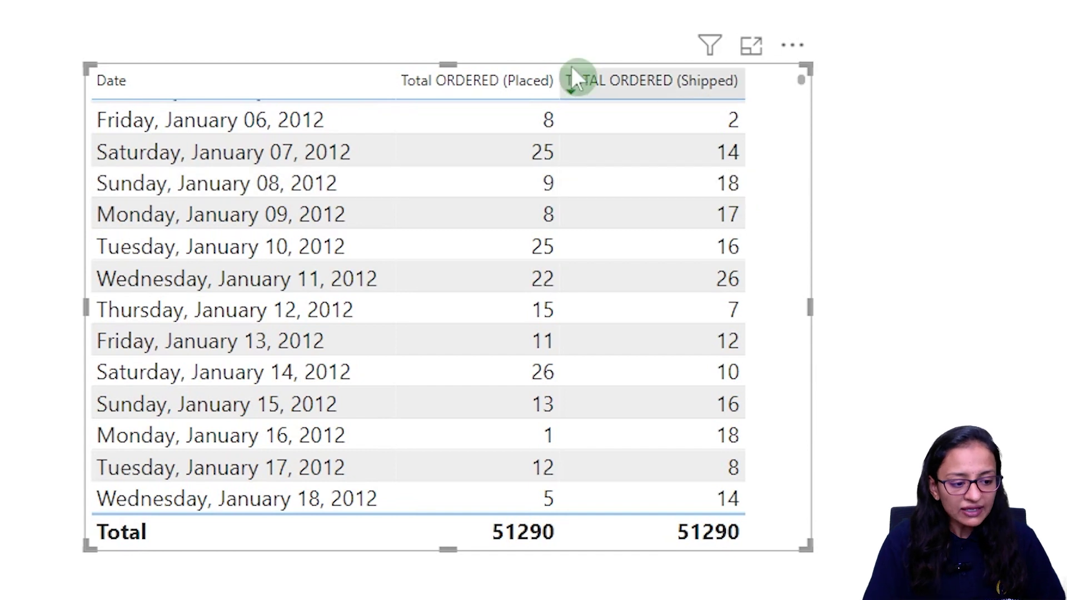
# - Review the USERELATIONSHIP filter in the TOTAL ORDERED (Shipped) formula, in the report and alongside the table relationships in the model view
pyautogui.click(335, 287)
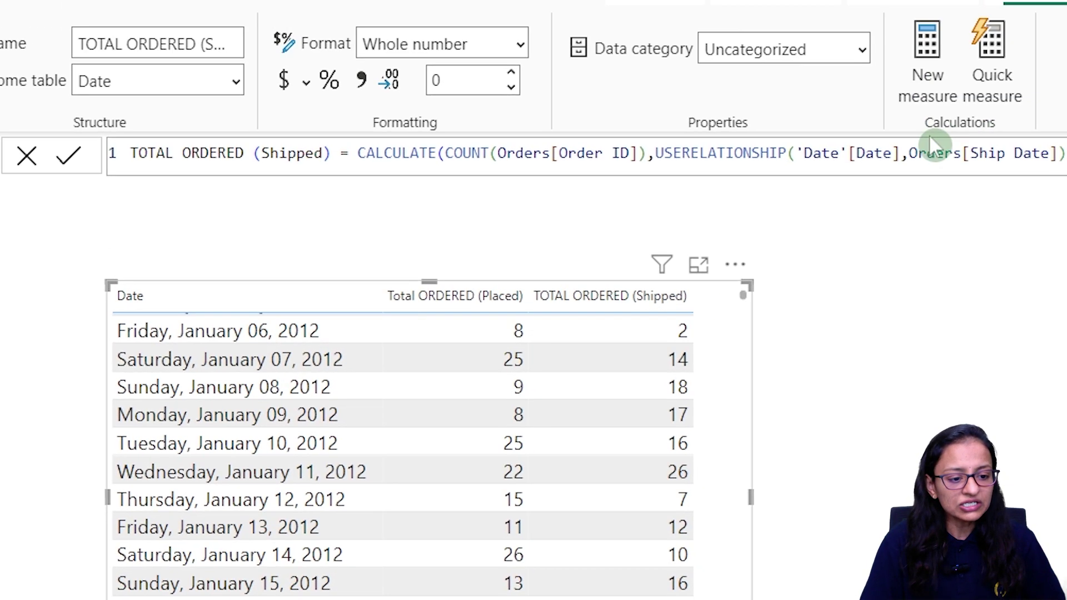
pyautogui.click(702, 153)
pyautogui.doubleClick(701, 154)
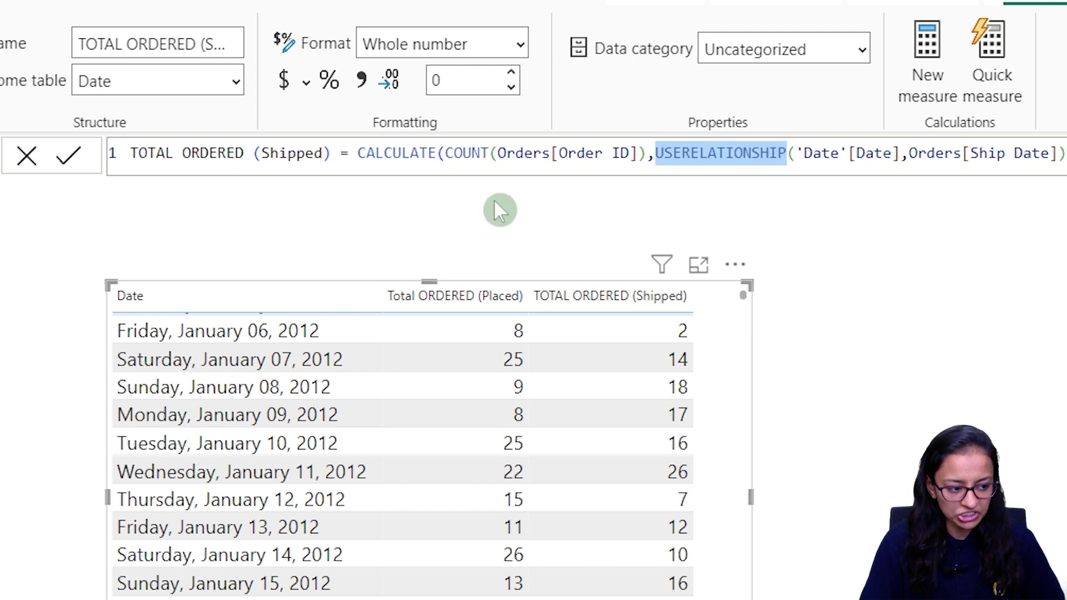
pyautogui.click(11, 261)
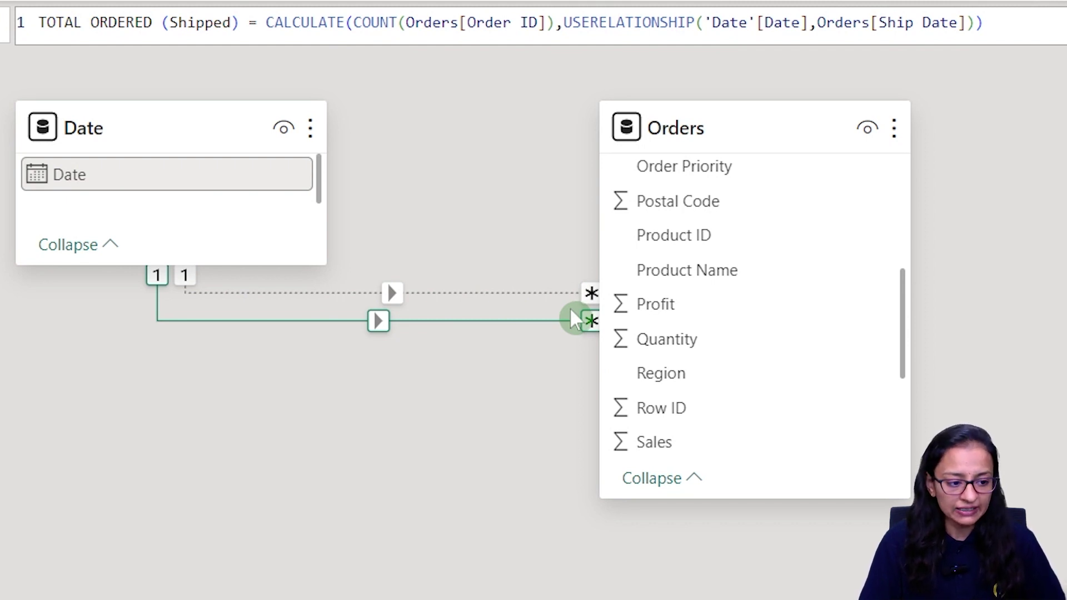
pyautogui.moveTo(557, 25); pyautogui.dragTo(995, 31)
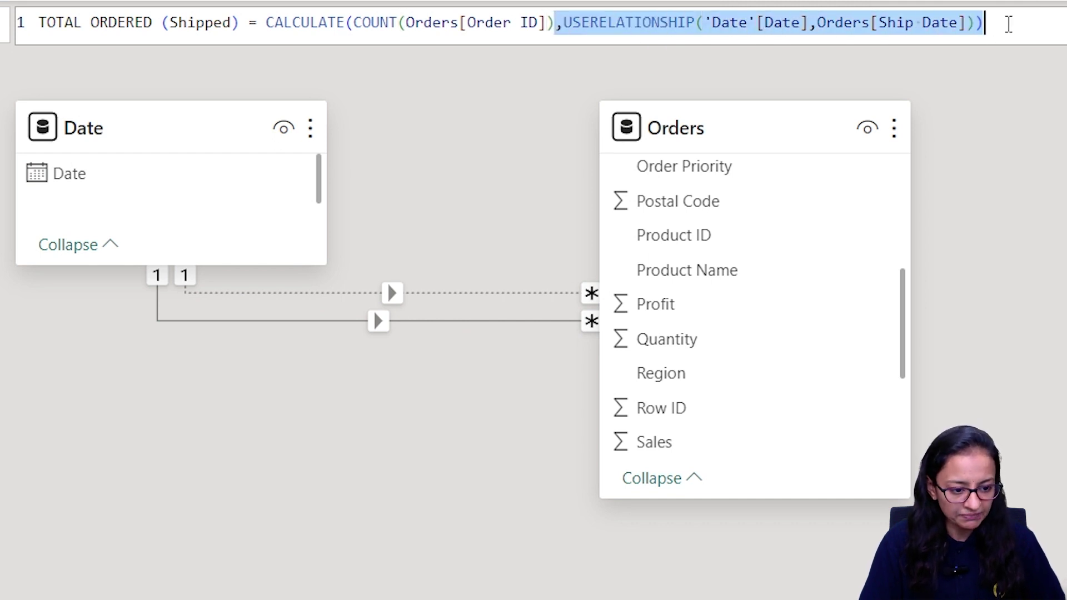
pyautogui.click(441, 165)
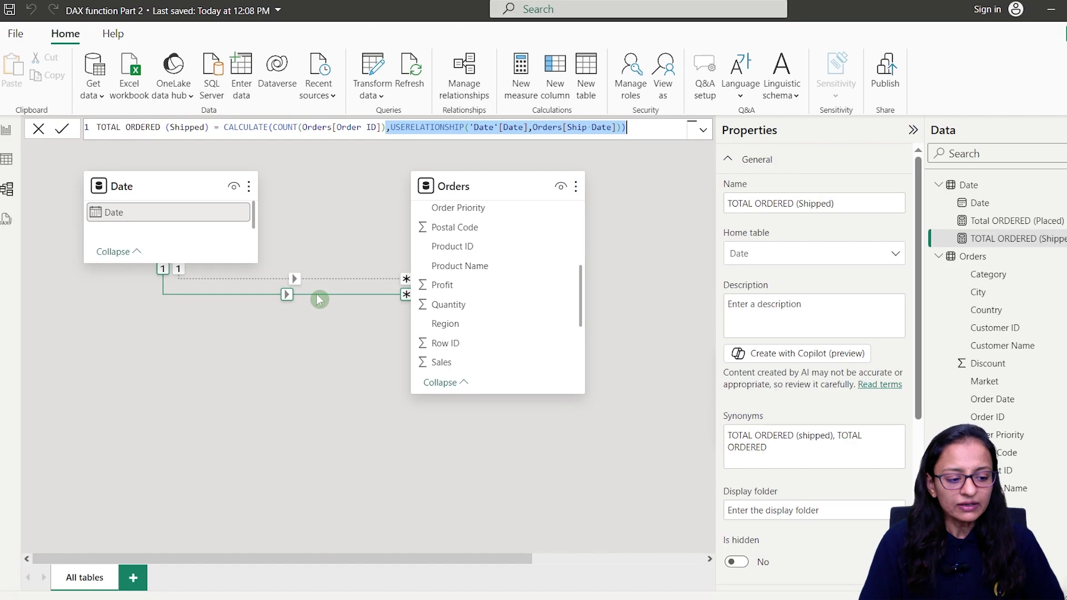
# - Inspect the properties of the Order Date and Ship Date relationships, and the USERELATIONSHIP function in the Total ORDERED (Placed) formula
pyautogui.click(403, 314)
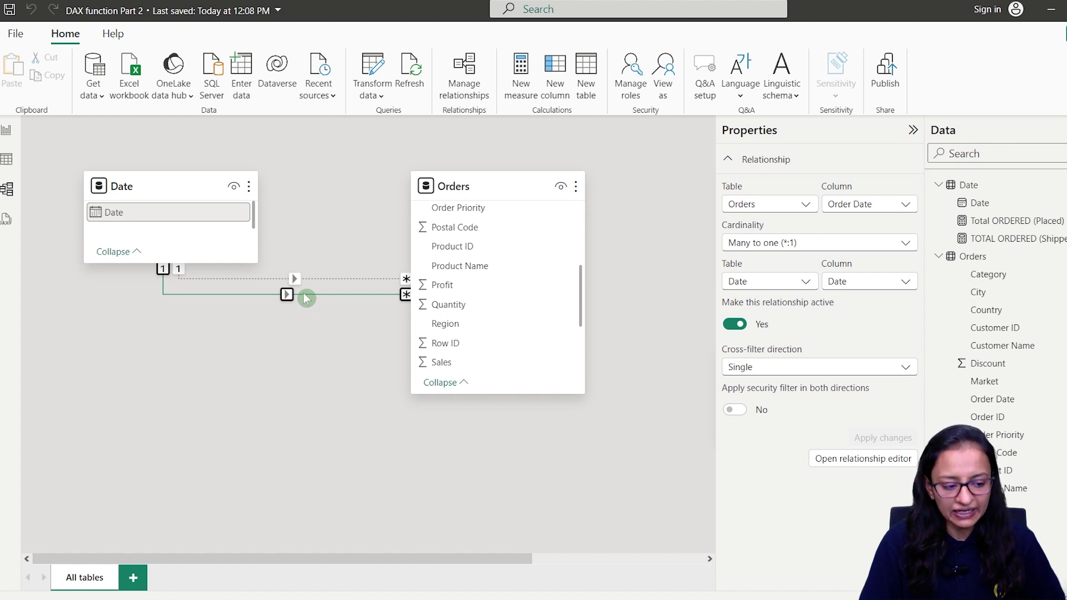
pyautogui.click(321, 278)
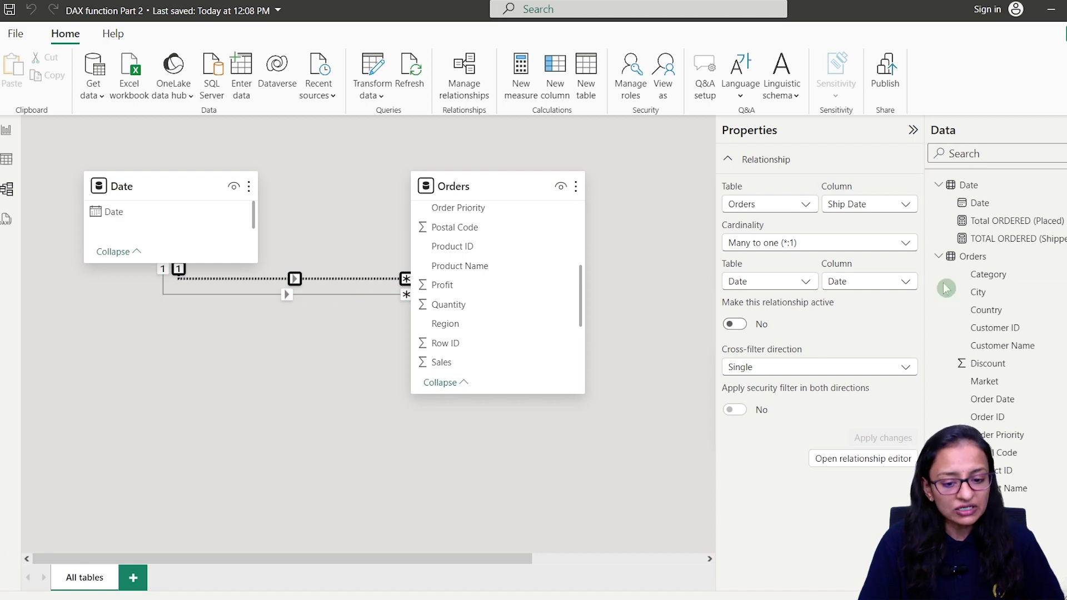
pyautogui.click(993, 224)
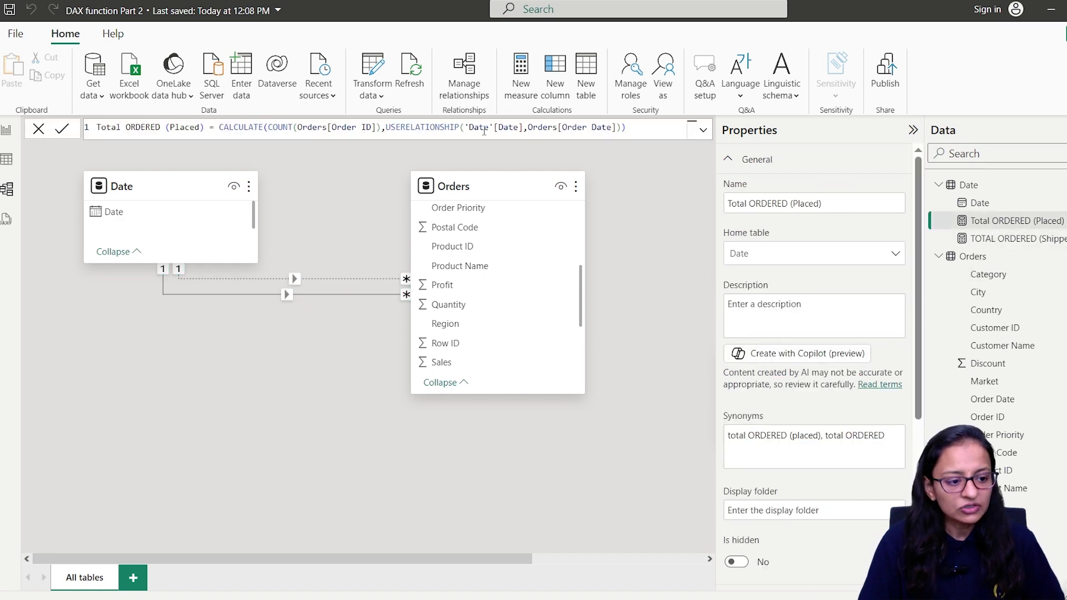
pyautogui.doubleClick(413, 127)
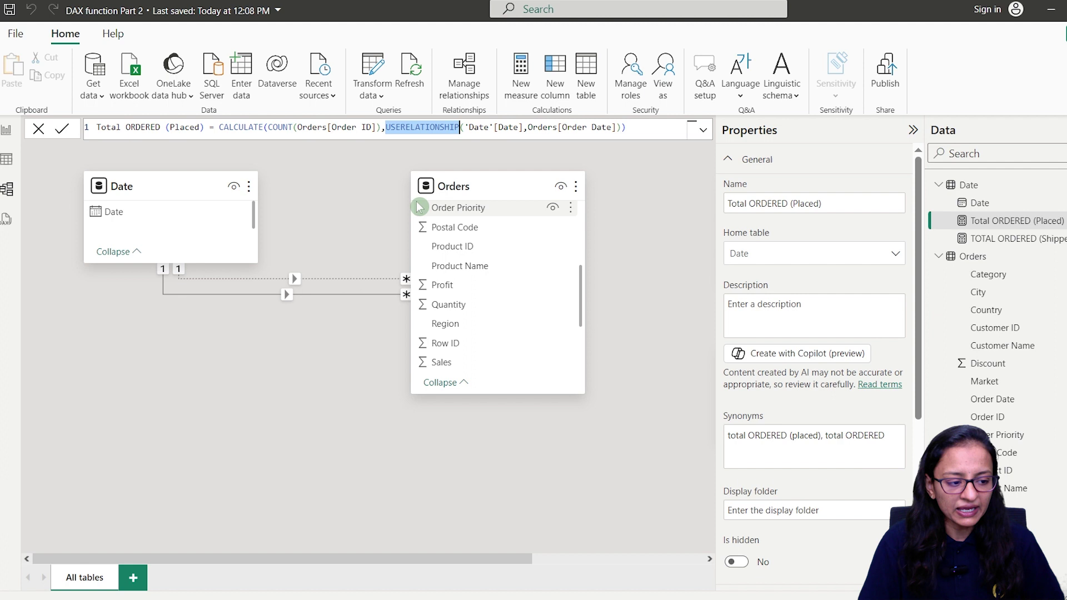